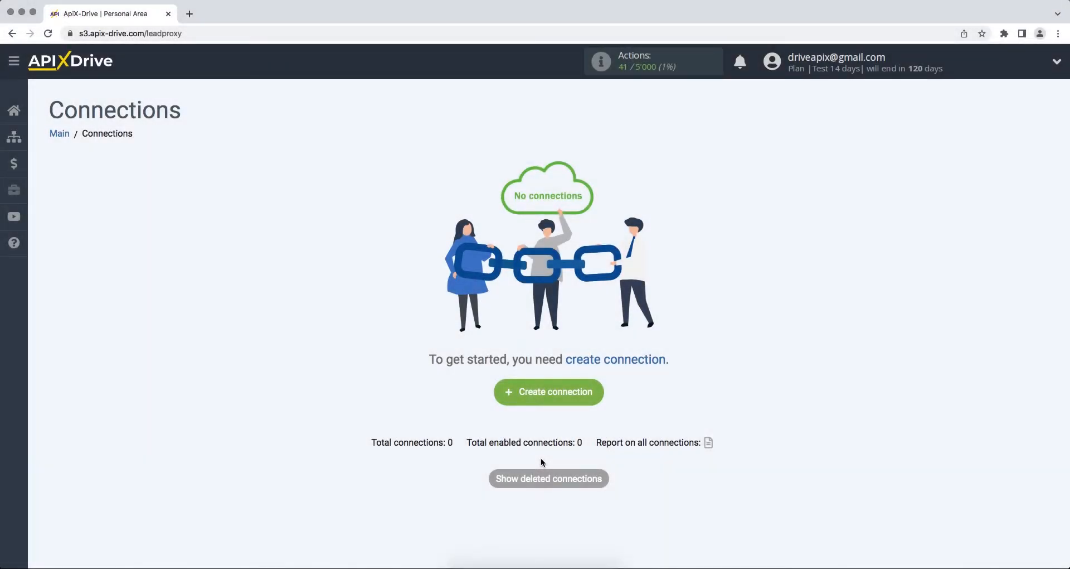
- Create a new connection and choose Pipedrive as the data source system
click(498, 397)
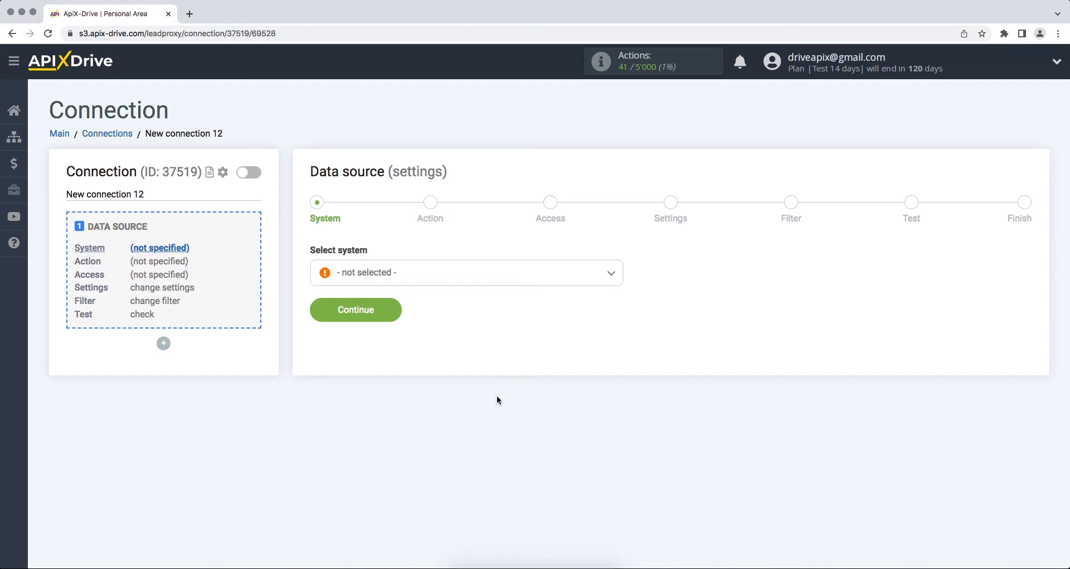
click(520, 277)
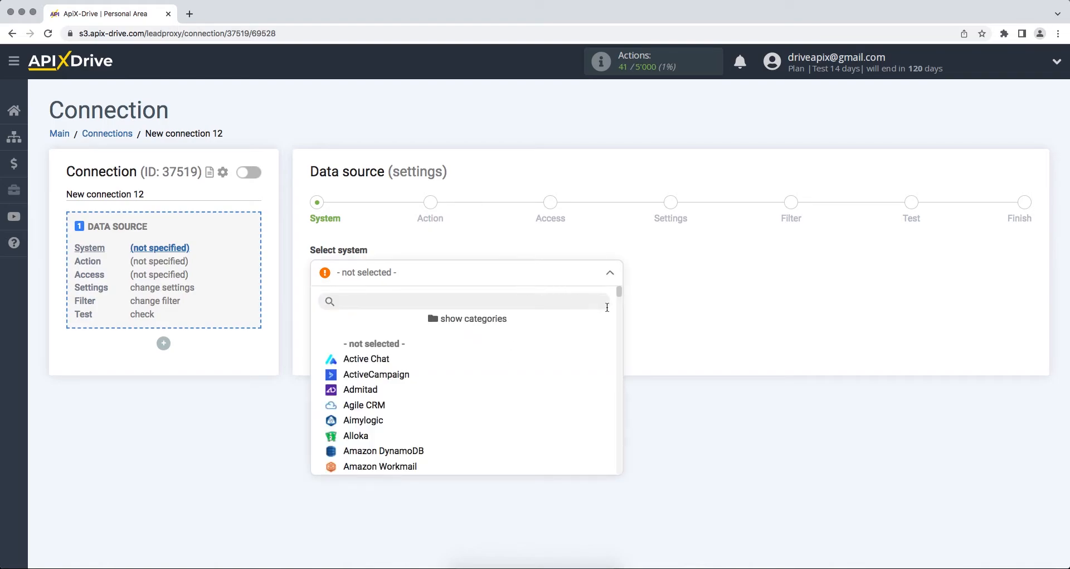
drag(620, 293, 613, 410)
click(496, 333)
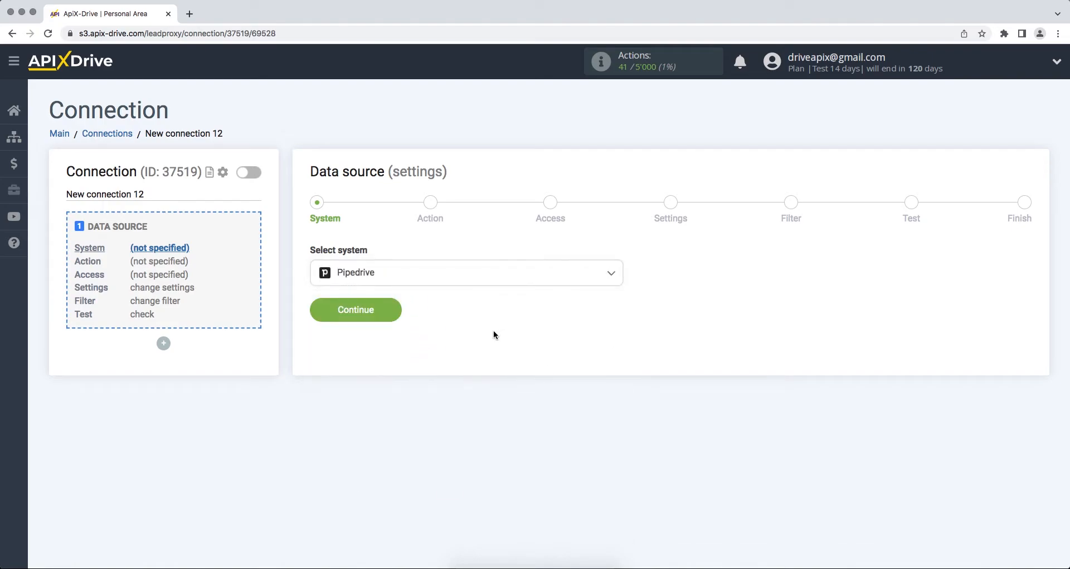
click(322, 311)
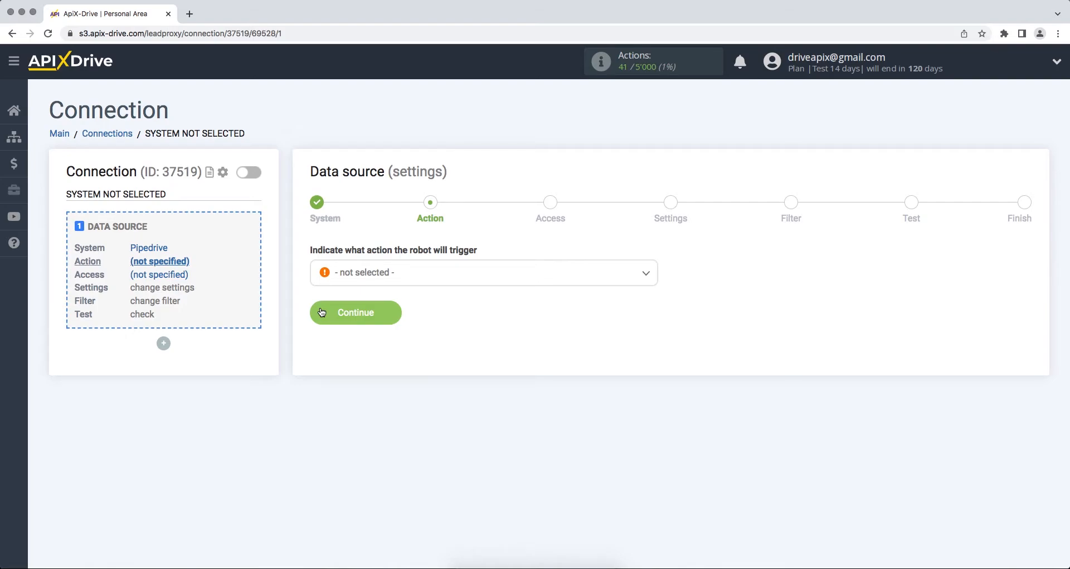
- Set the source action to Get Deals (new) and continue
click(353, 275)
click(365, 374)
click(319, 312)
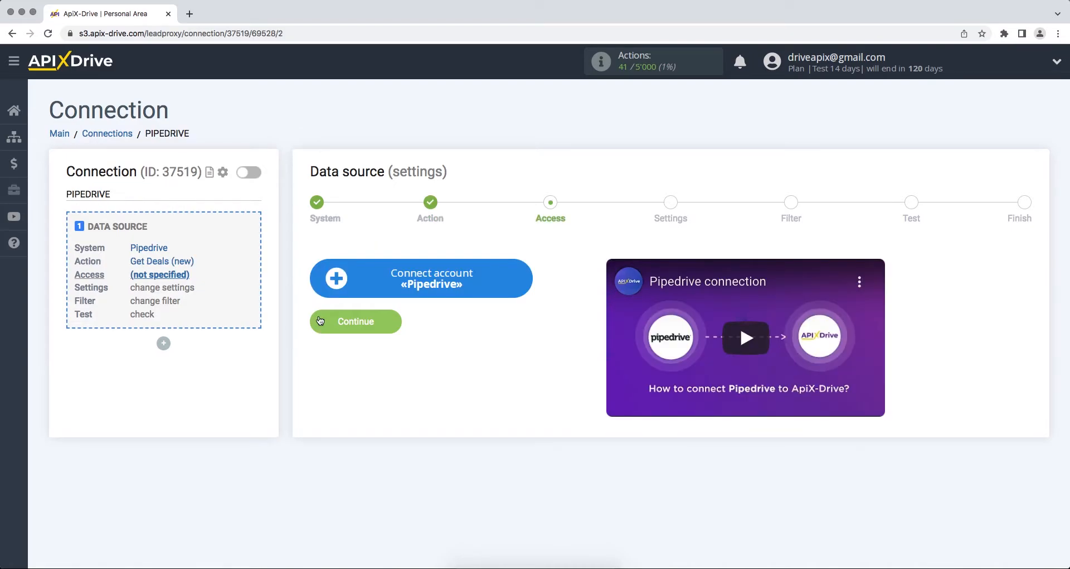
- Open the Pipedrive account setup and fill the Domain with apix-drive5.pipedrive.com copied from the Pipedrive deal page address
click(327, 289)
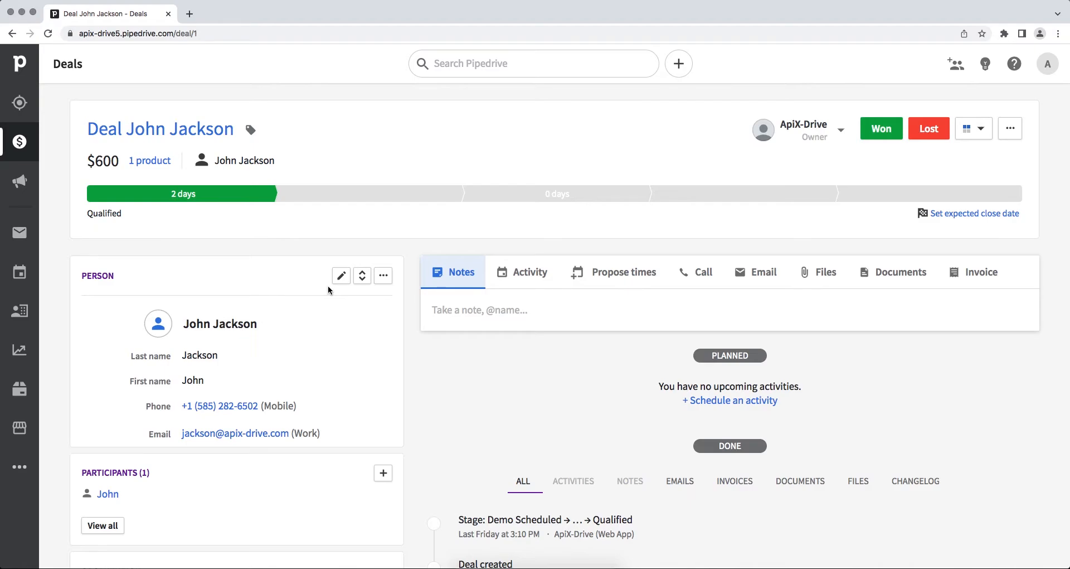
click(345, 33)
drag(200, 35, 106, 35)
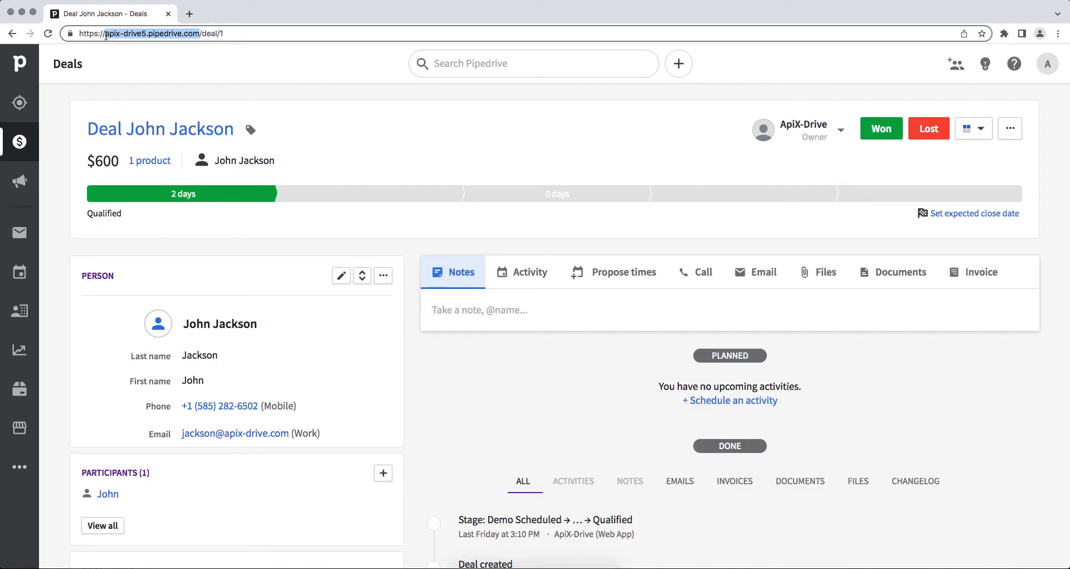
right_click(117, 33)
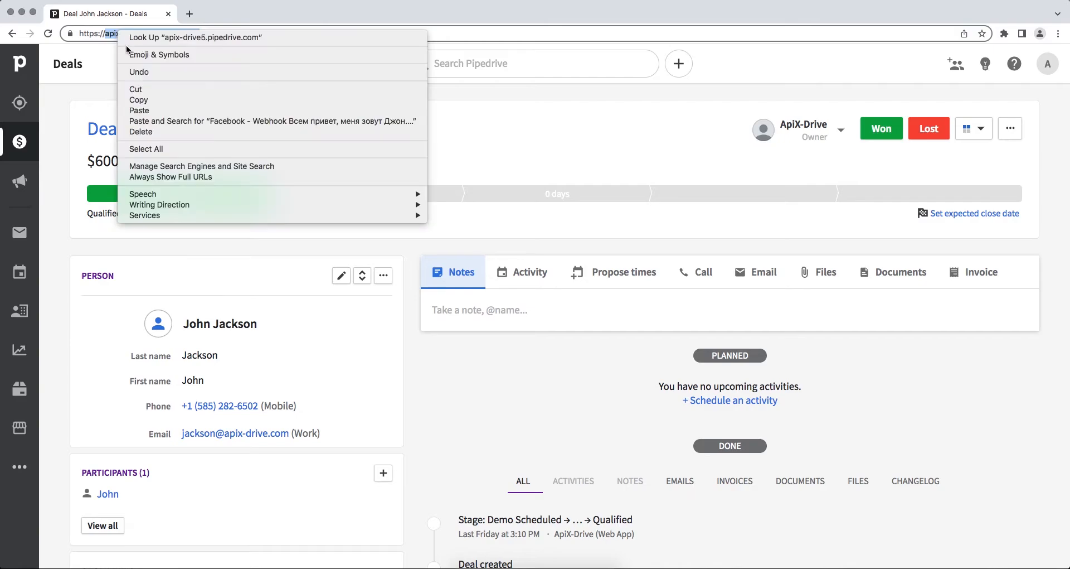
click(139, 102)
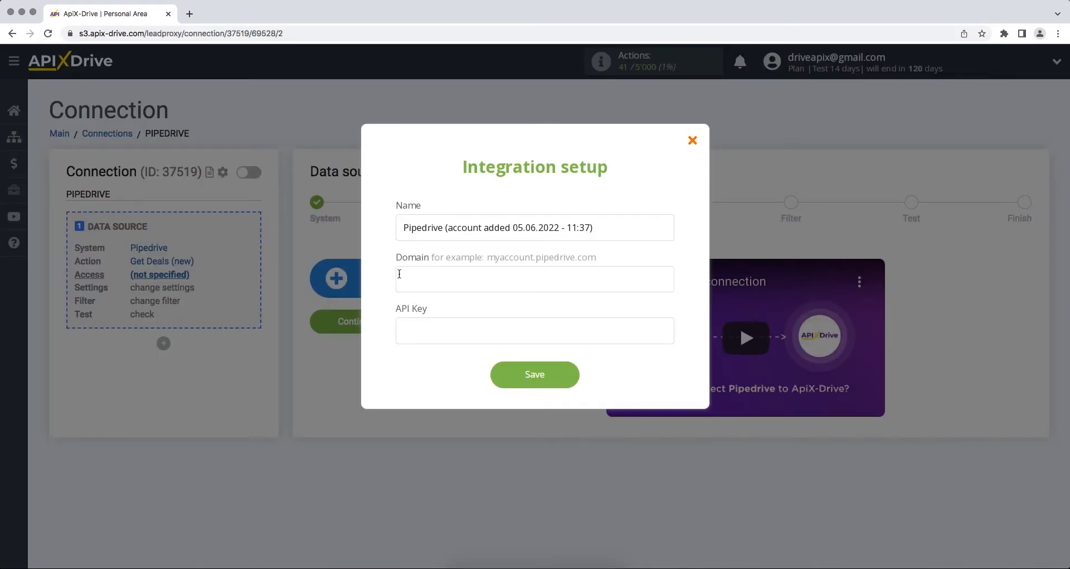
right_click(411, 273)
click(431, 345)
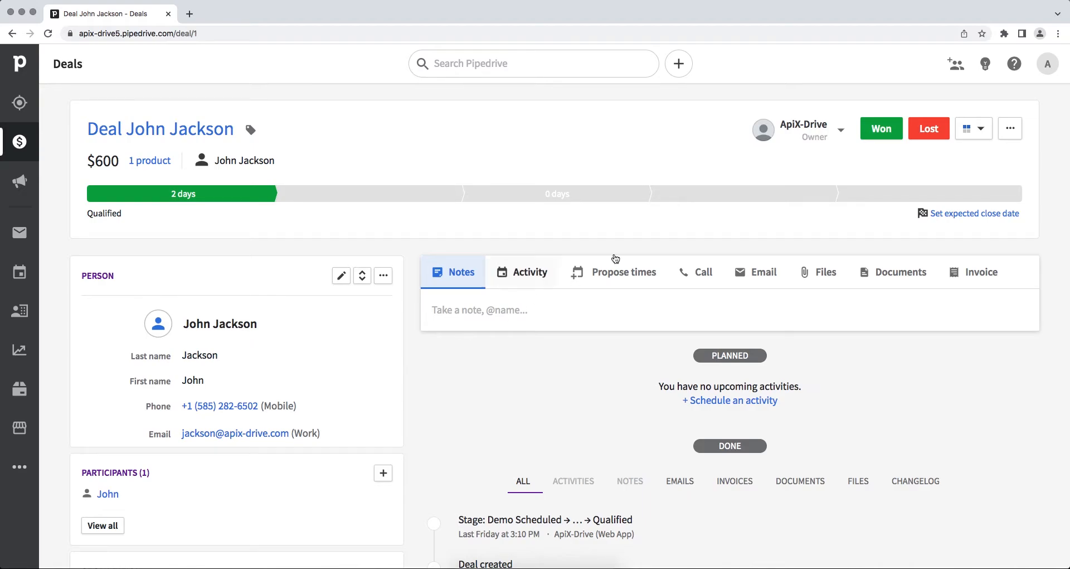
- Copy the personal API token from the API section of Pipedrive's personal preferences
click(1048, 64)
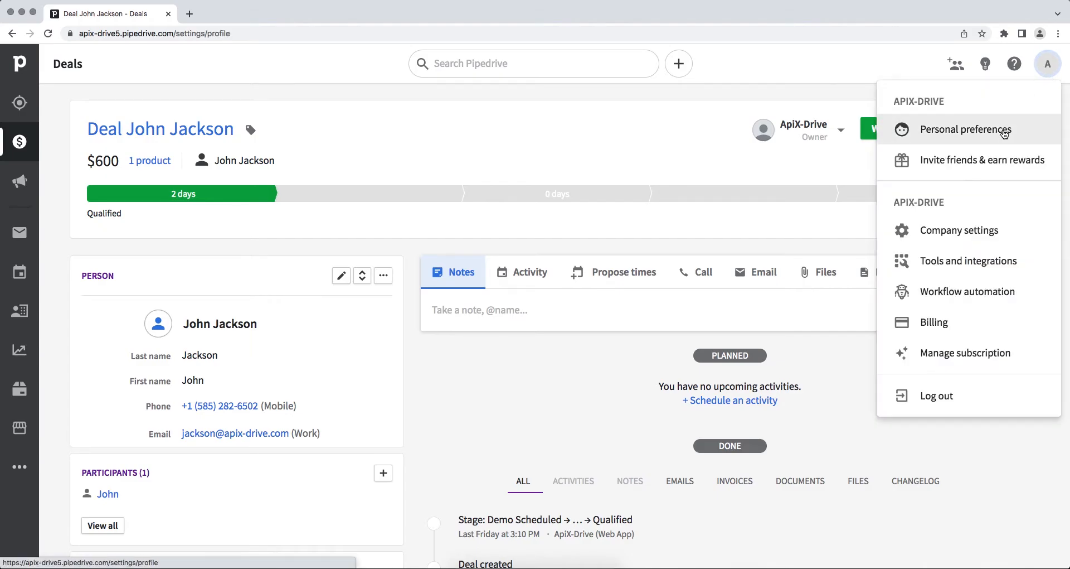
click(1008, 127)
click(572, 162)
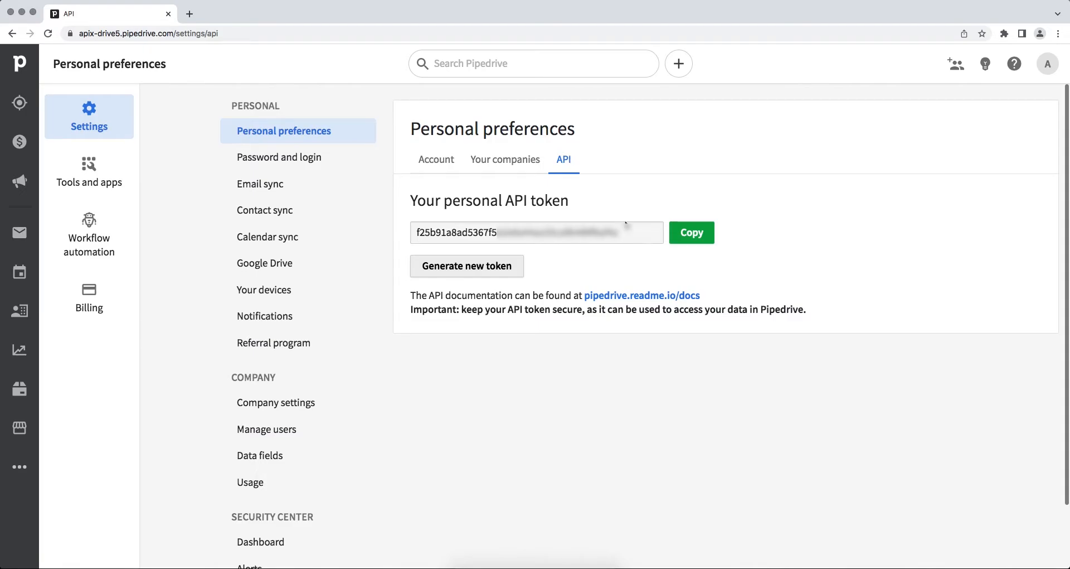
drag(621, 233, 415, 235)
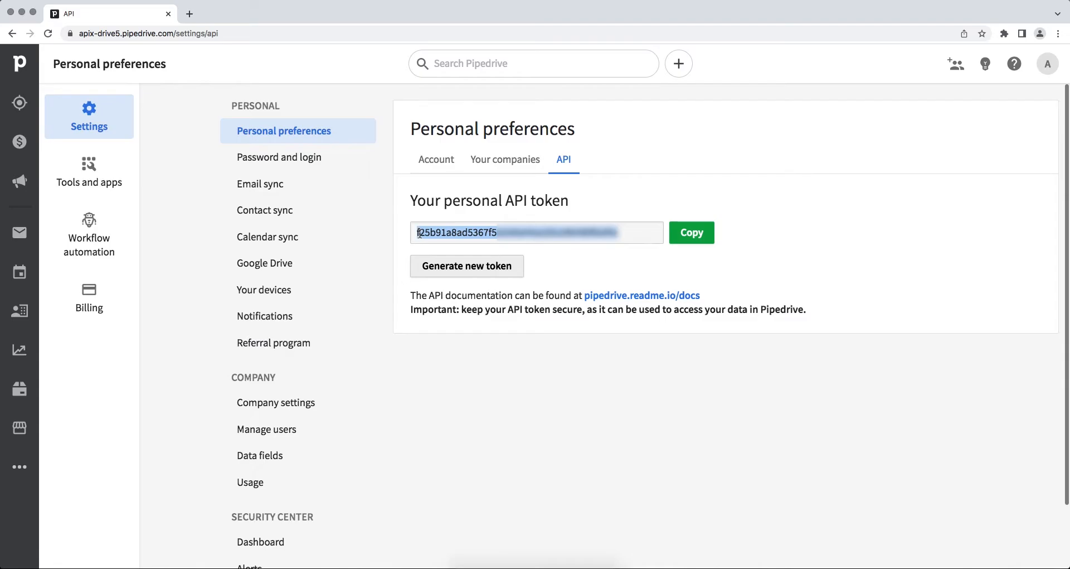
right_click(435, 232)
click(446, 256)
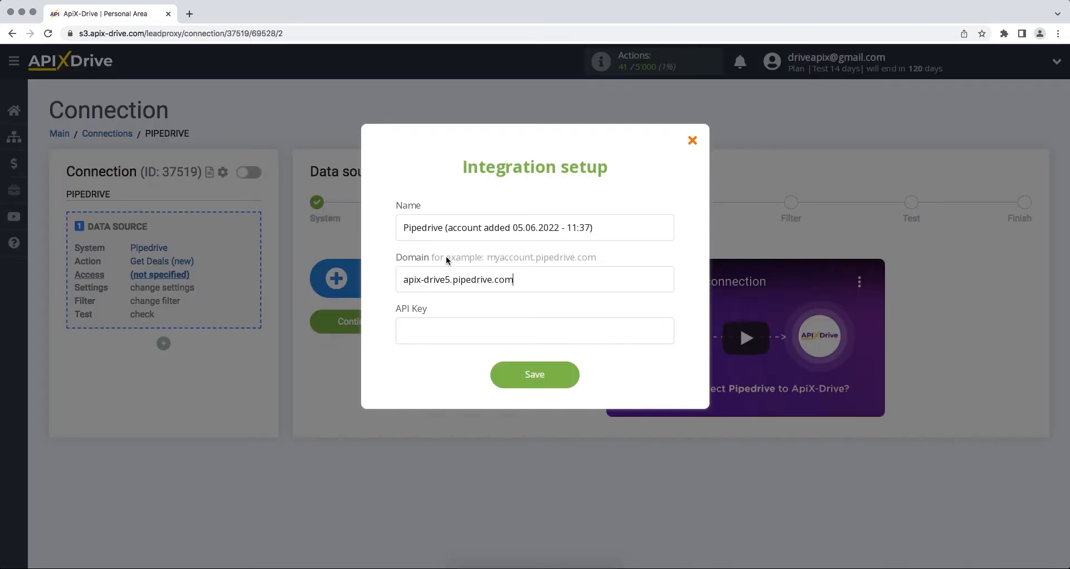
- Paste the Pipedrive API token into the API Key field and save the integration
right_click(449, 329)
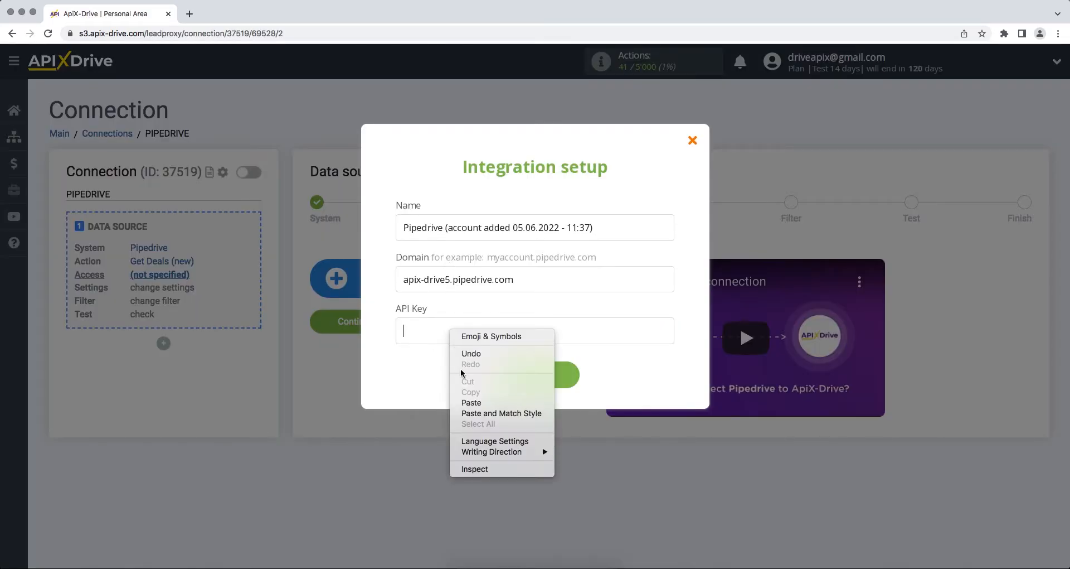
click(471, 402)
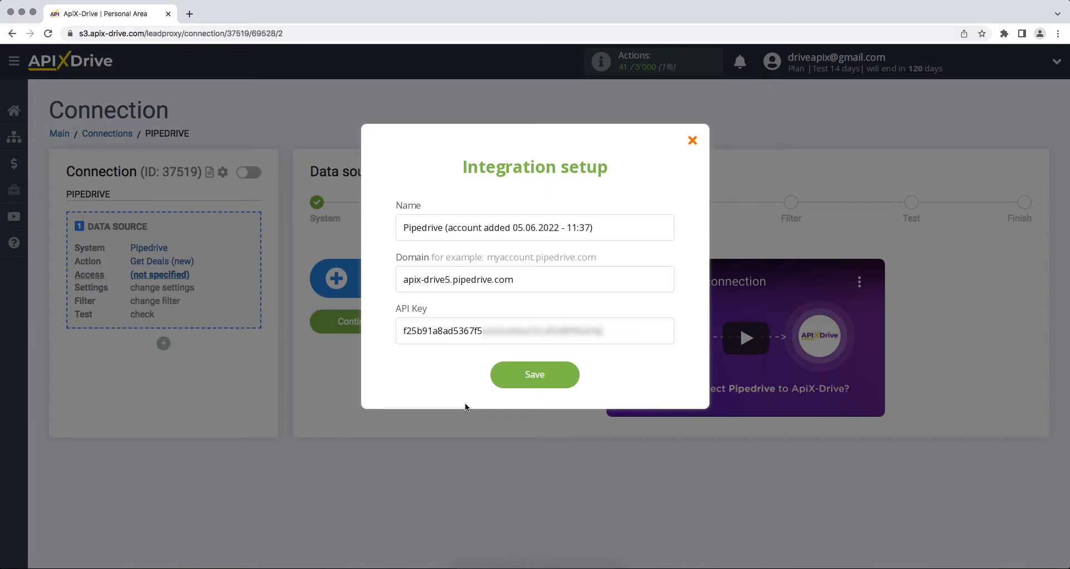
click(502, 382)
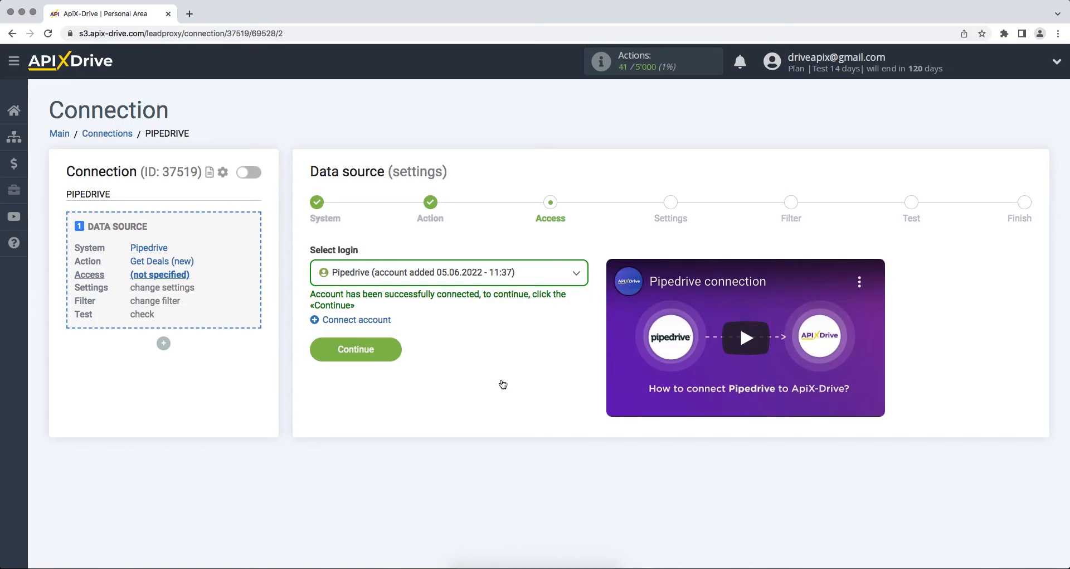
- Select the newly added Pipedrive login and continue
click(509, 281)
click(510, 357)
click(320, 348)
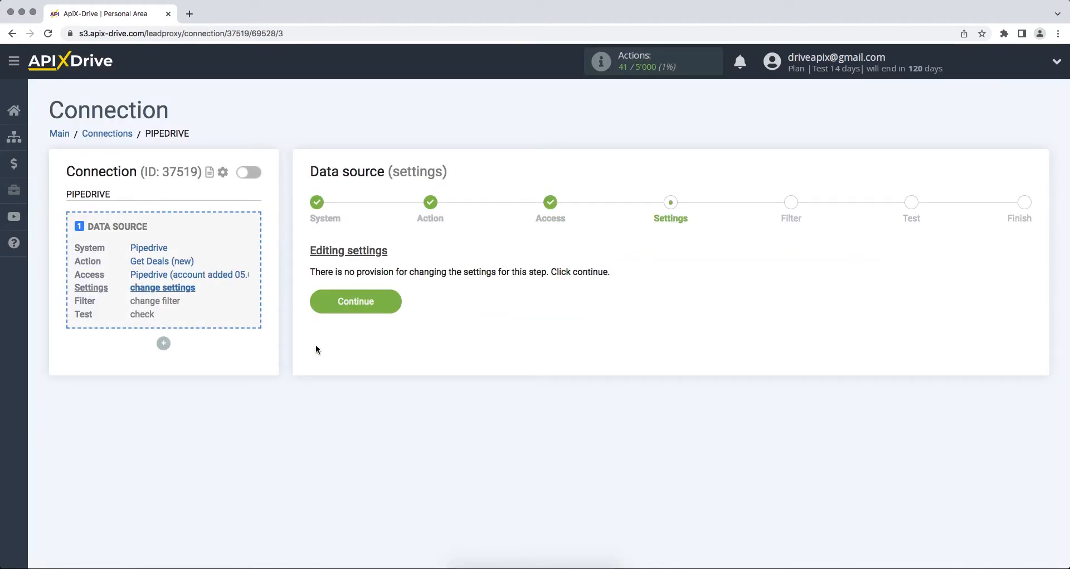
- Continue through the settings and filter steps without changes
click(317, 306)
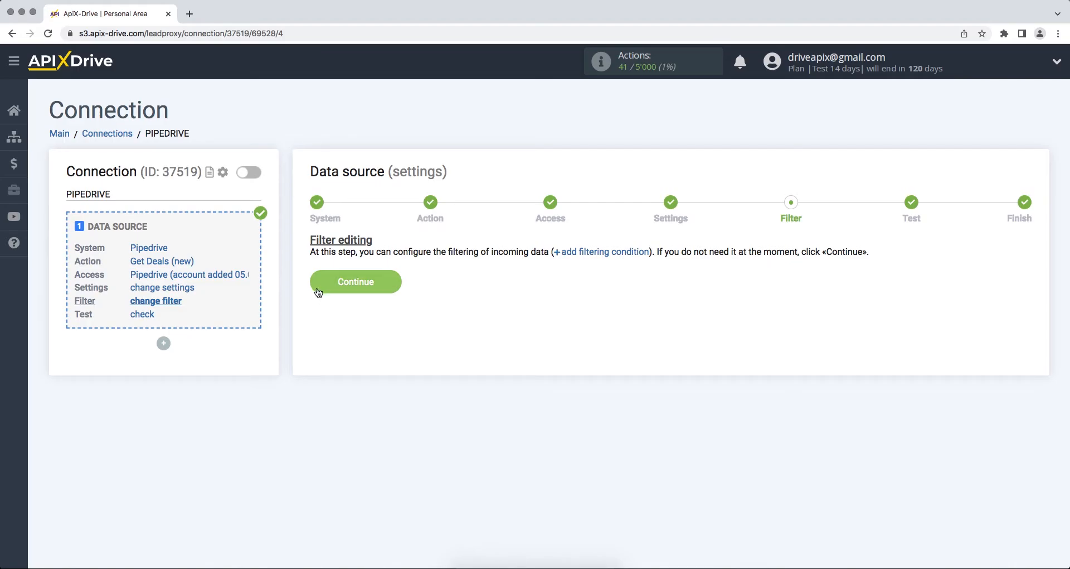
click(316, 289)
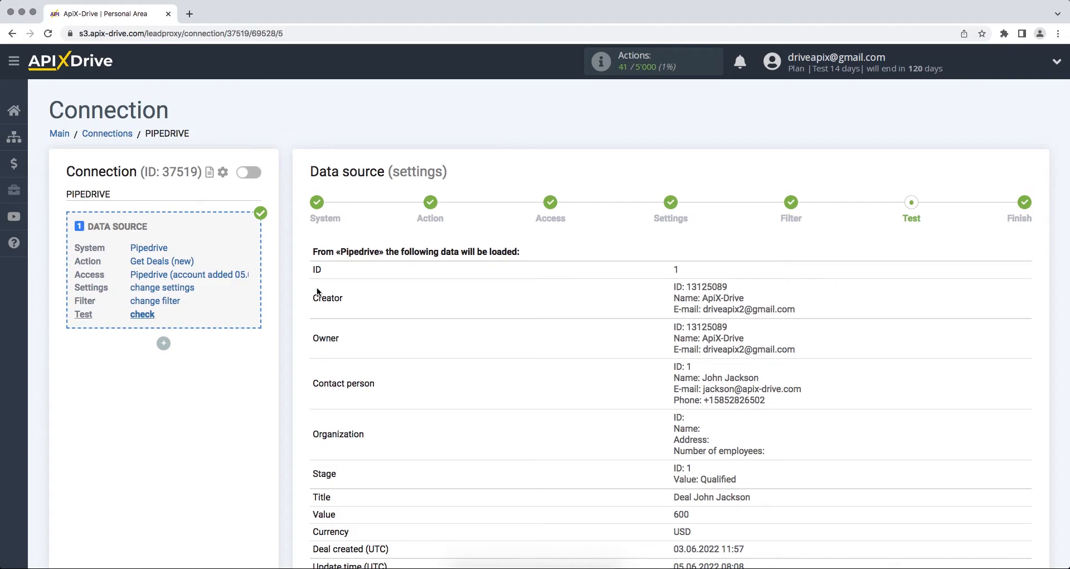
- Review the loaded test deal data and start configuring the data destination
scroll(318, 291, down, 10)
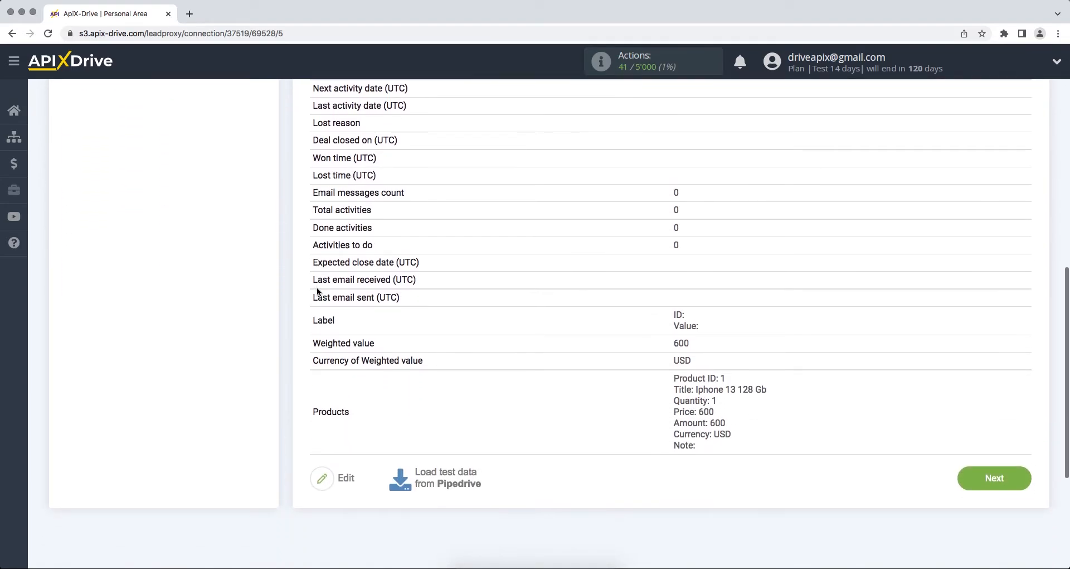
click(964, 488)
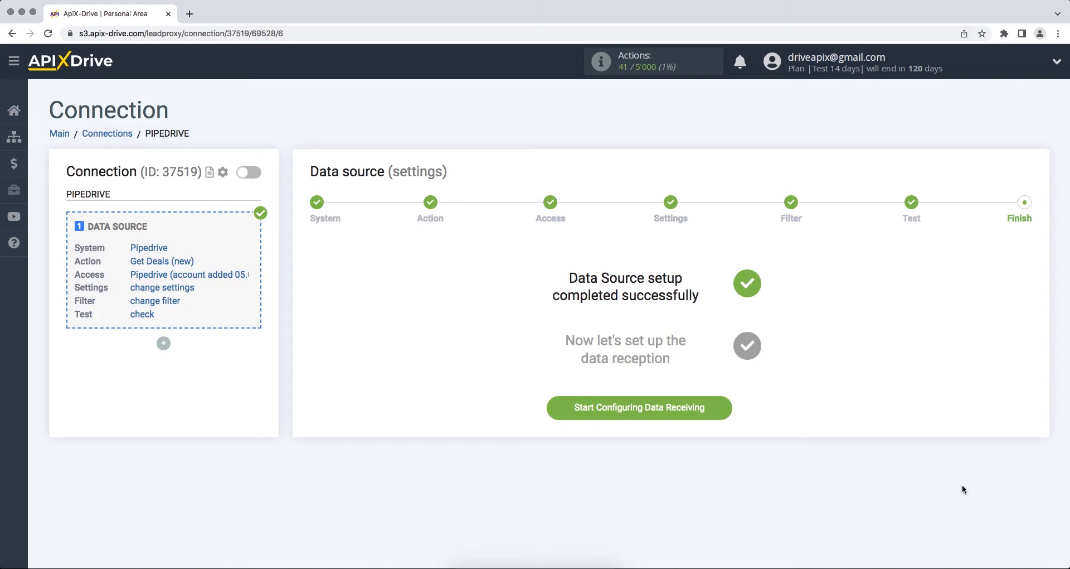
click(557, 415)
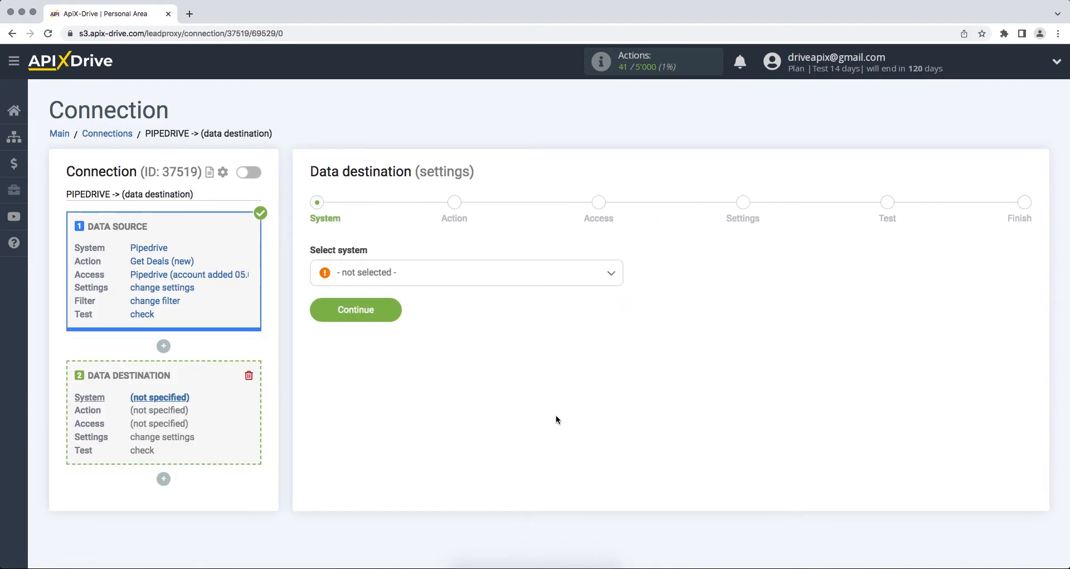
- Choose Webhook as the data destination system and continue
click(615, 285)
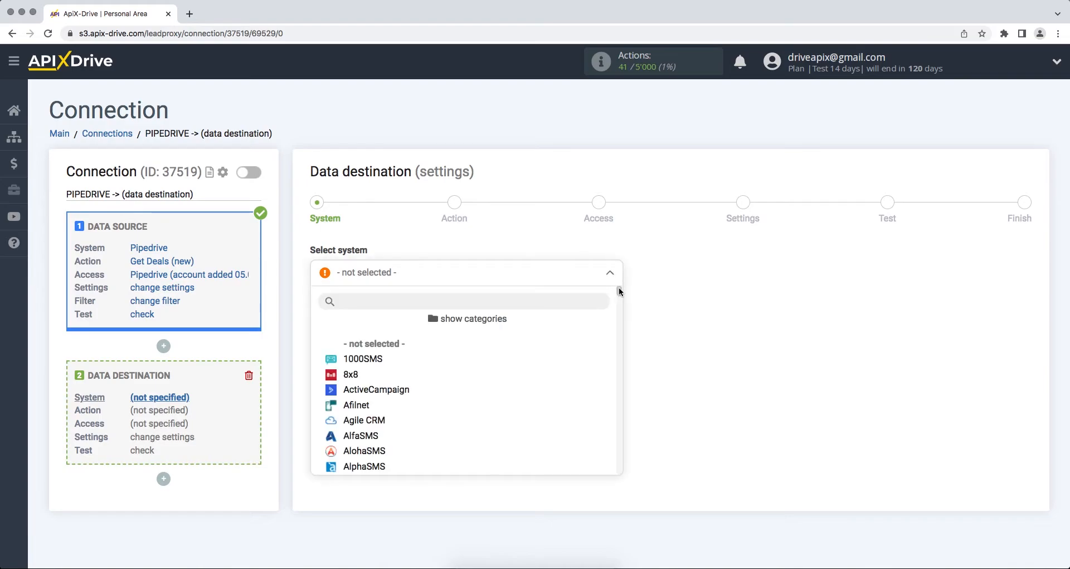
drag(619, 293, 623, 460)
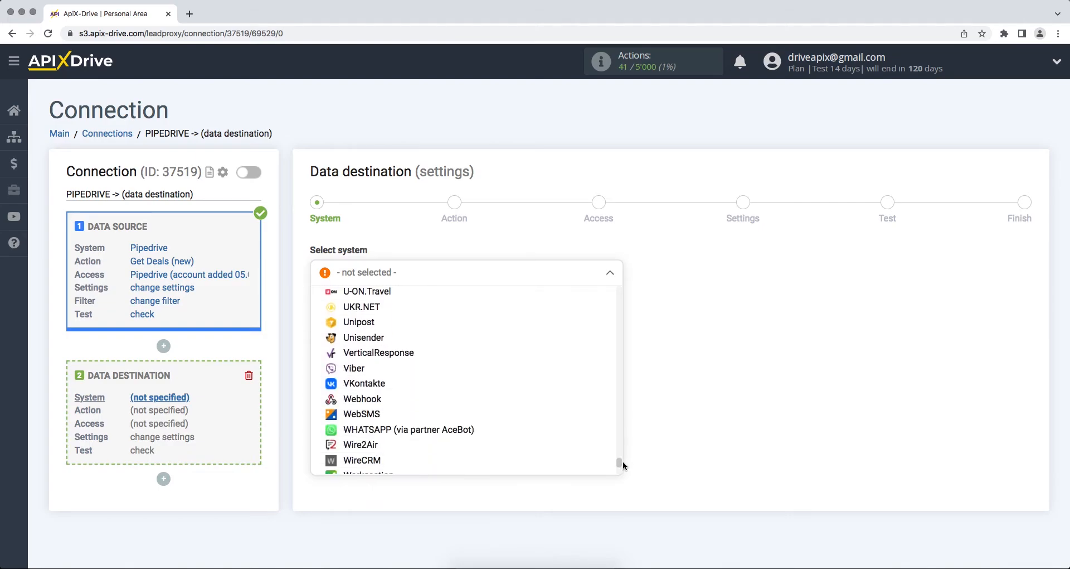
click(453, 400)
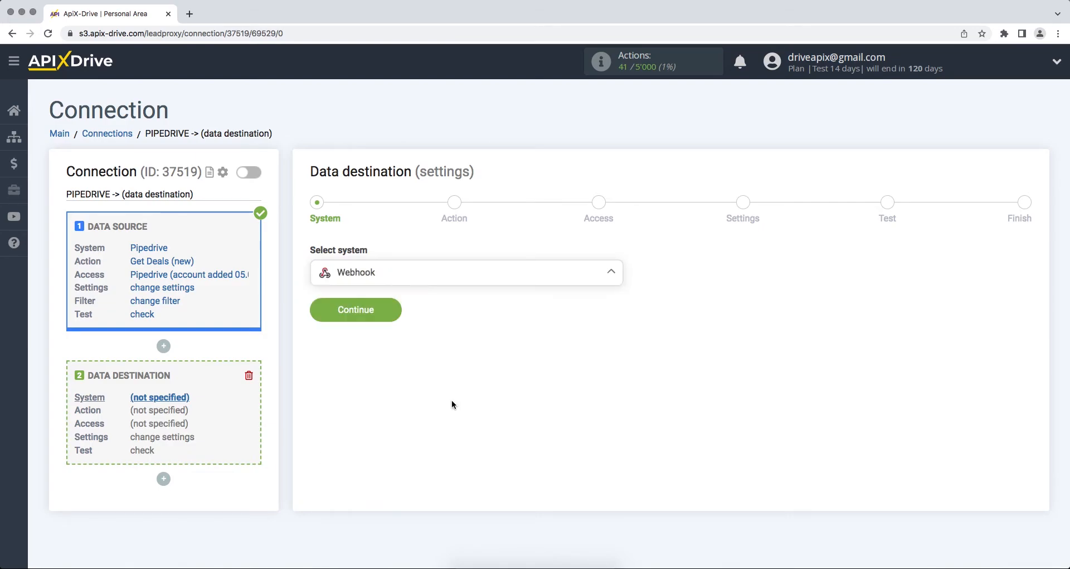
click(319, 318)
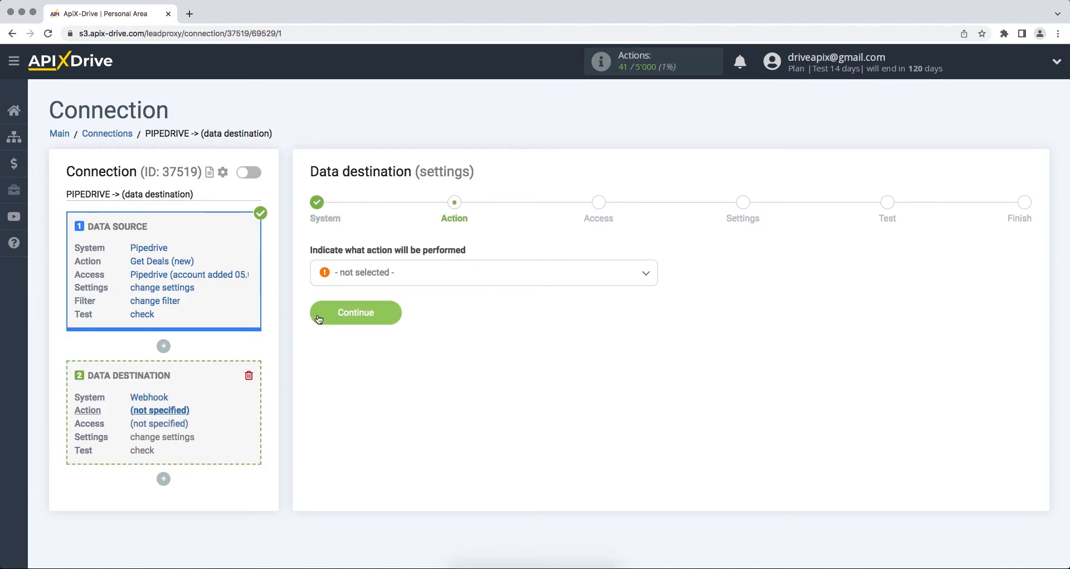
- Set the destination action to Send Data and start connecting a Webhook account
click(344, 278)
click(354, 343)
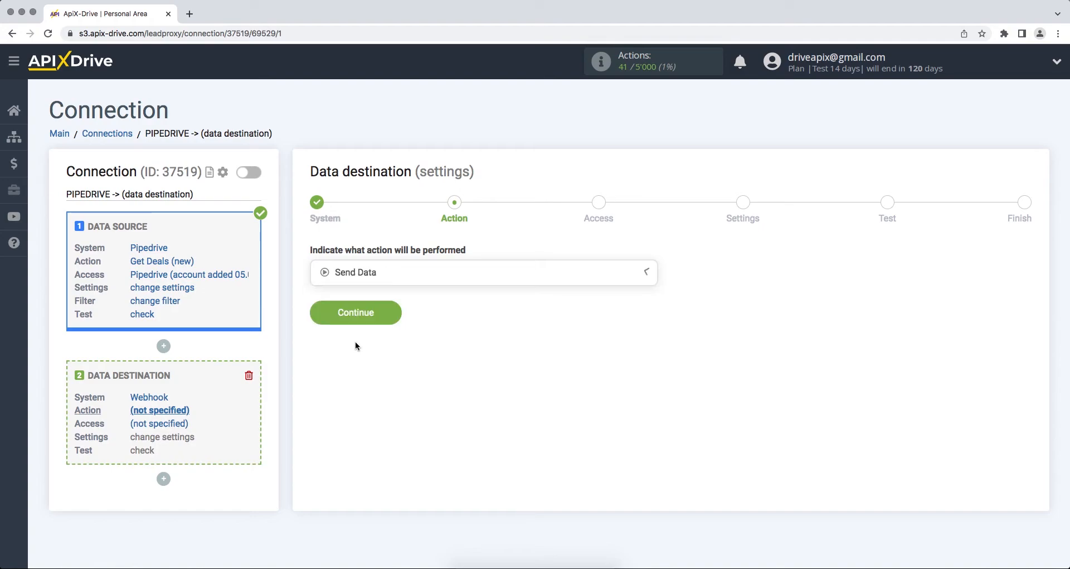
click(328, 320)
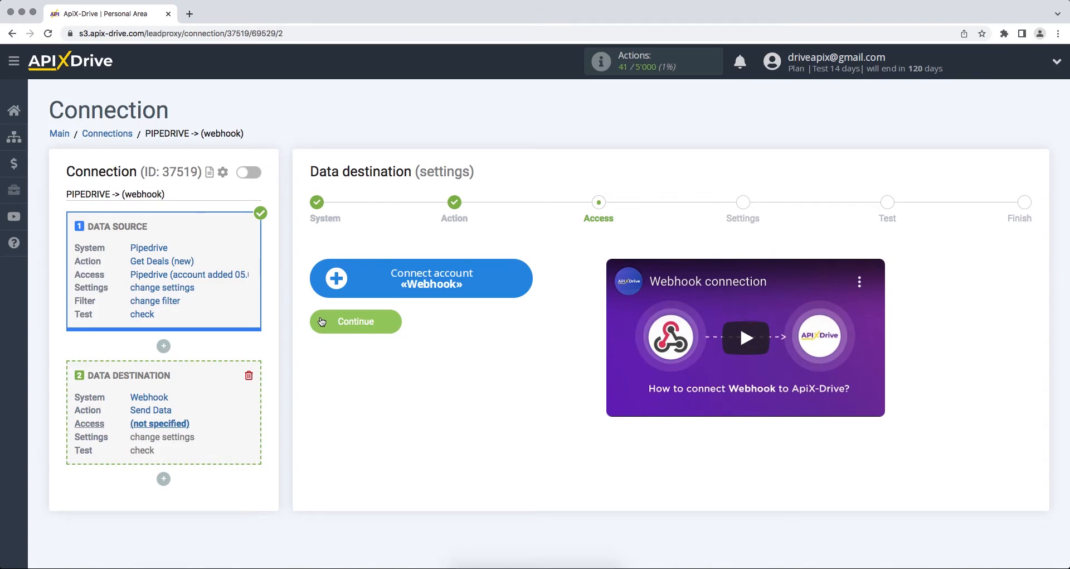
click(329, 290)
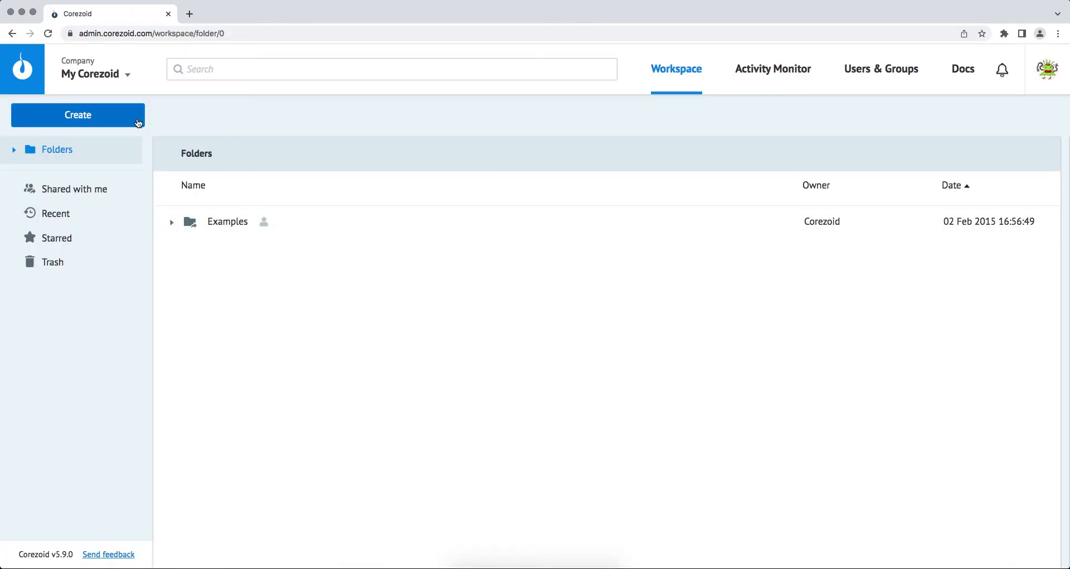
- Switch to Corezoid and create a new process named ApiX-Drive
click(139, 123)
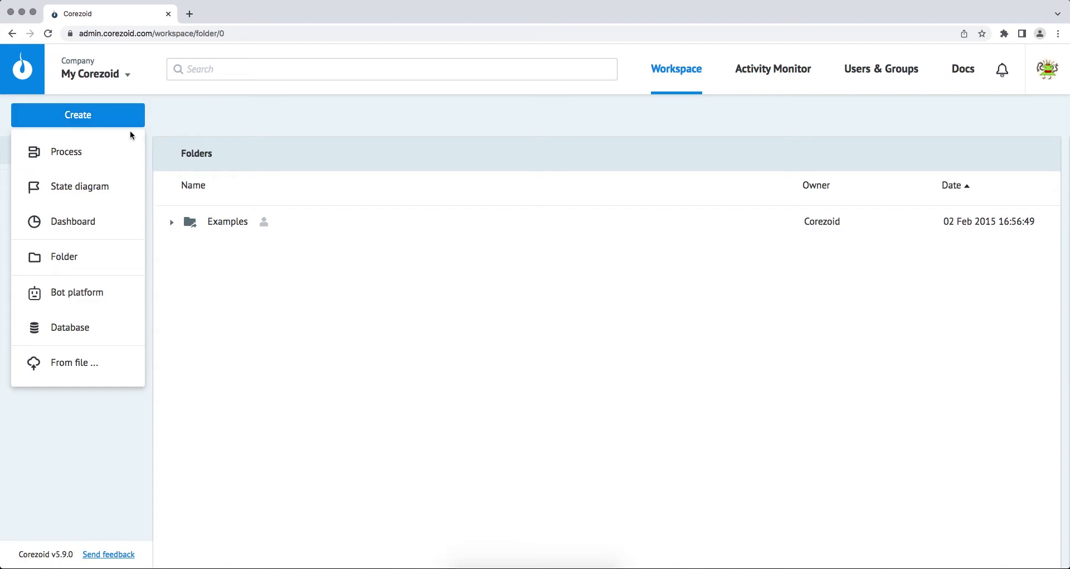
click(124, 152)
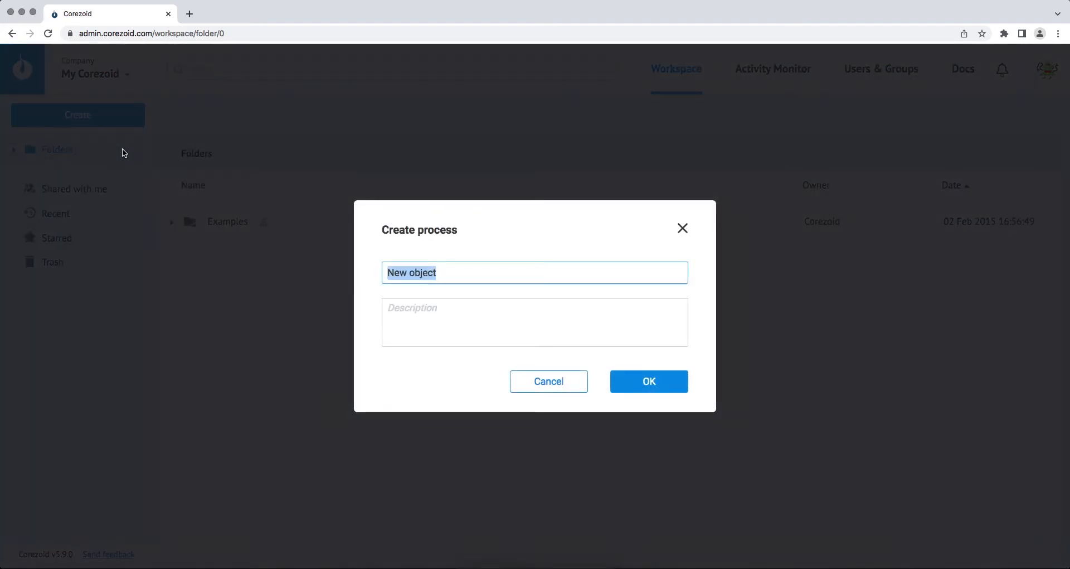
text(Ap)
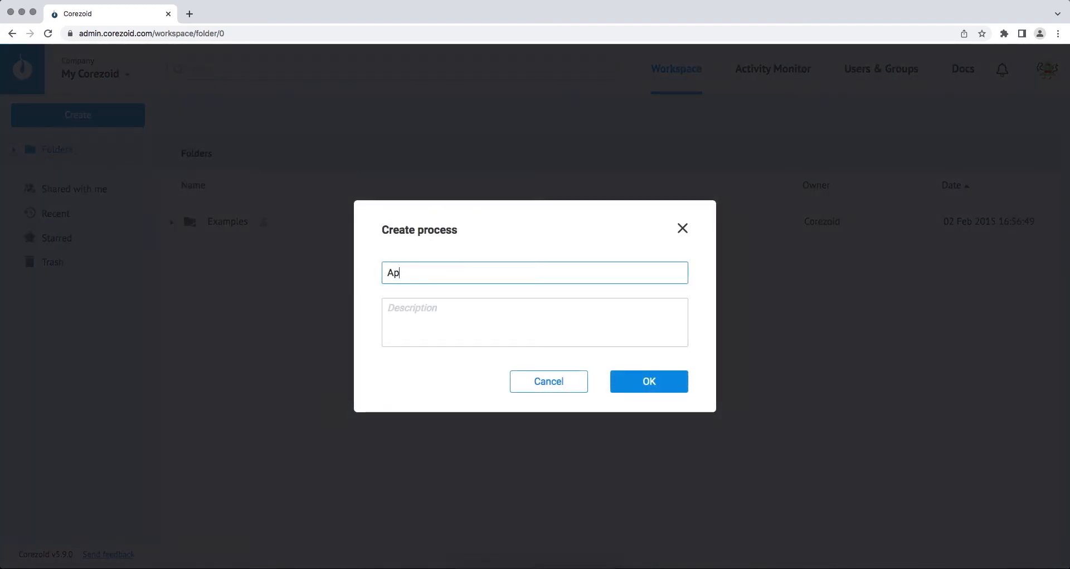
text(iX-Drive)
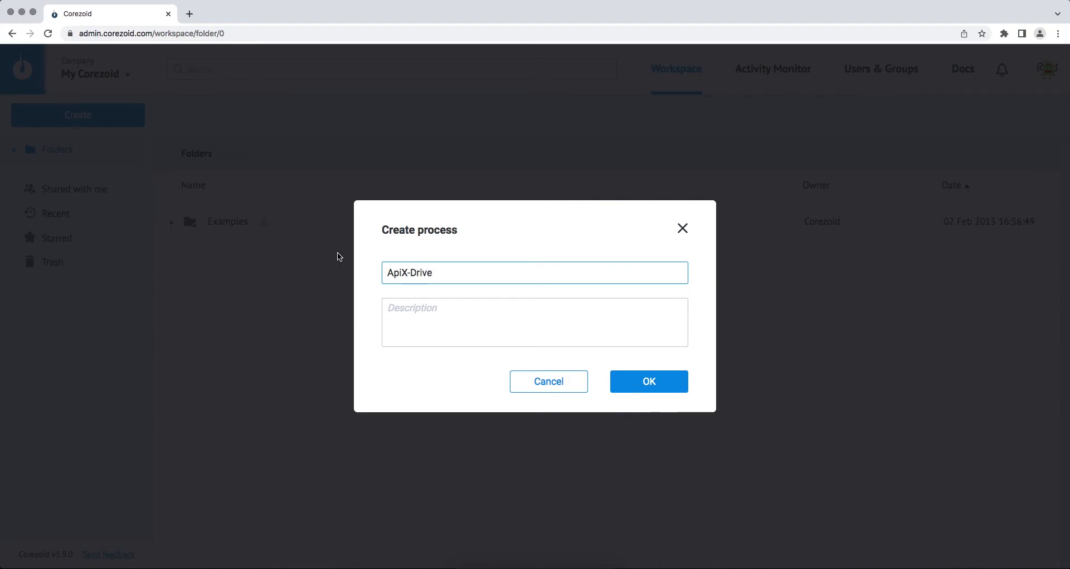
click(616, 380)
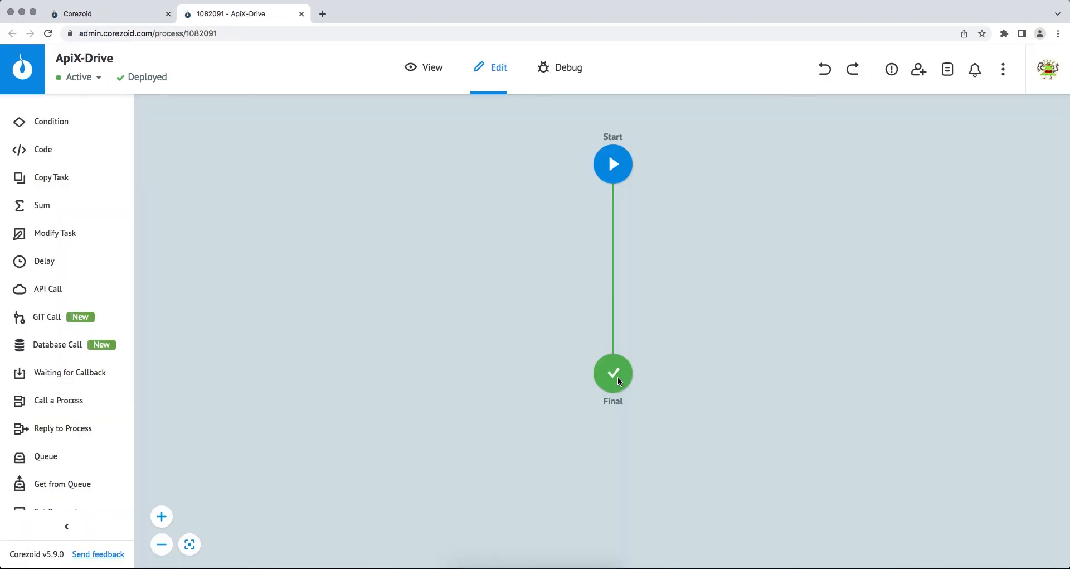
- Copy the Corezoid Start node's JSON webhook URL and save it as the Webhook account's URL for sending data
click(615, 167)
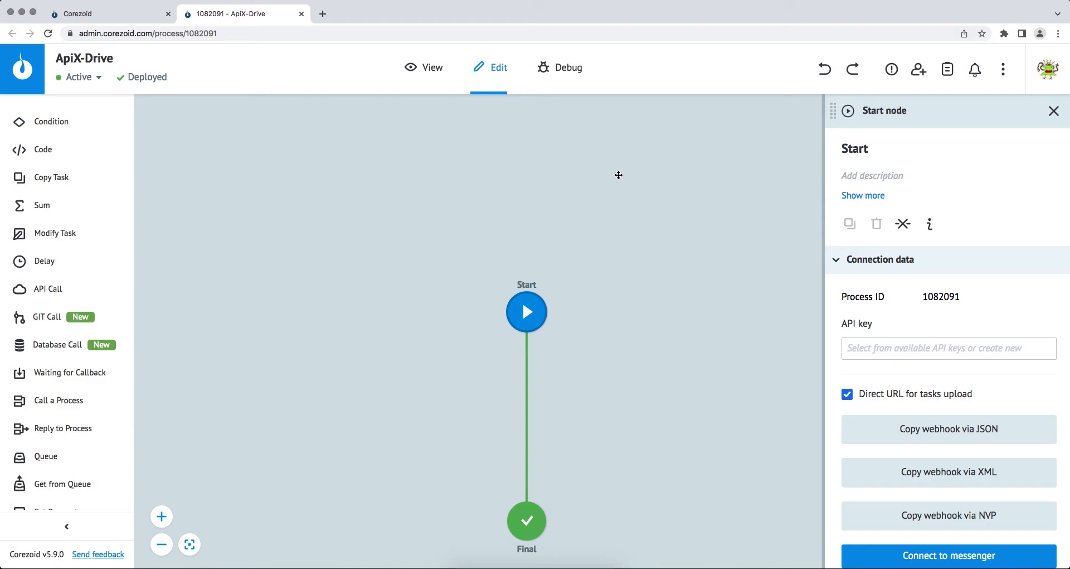
click(865, 424)
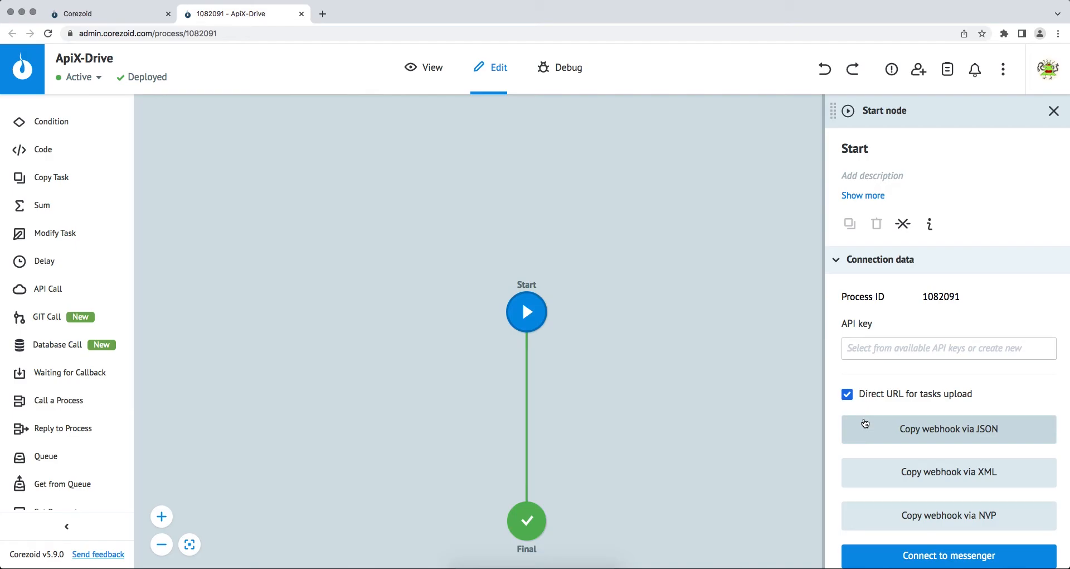
key(super+grave)
right_click(596, 302)
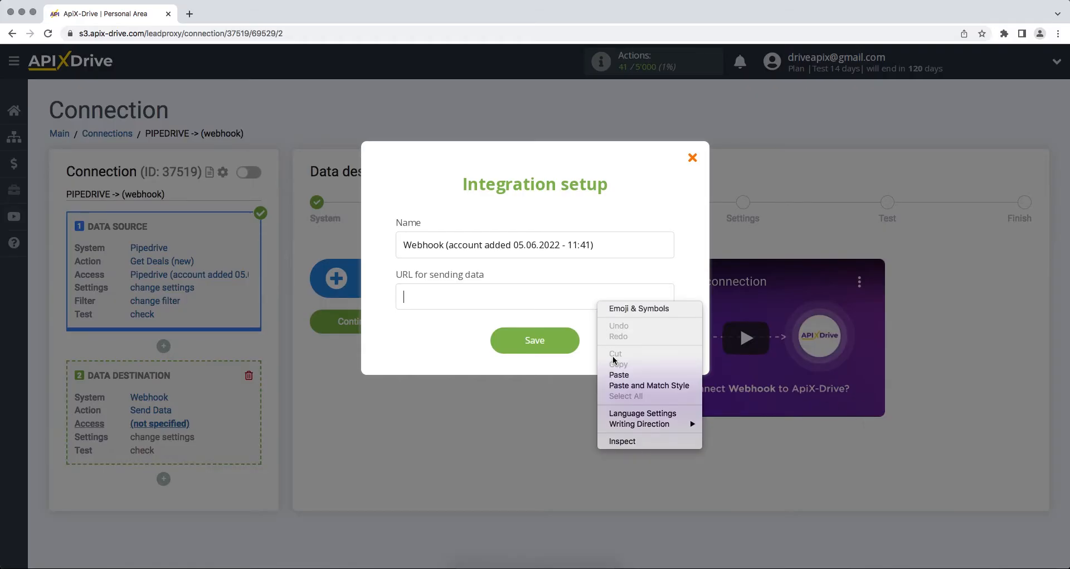
click(616, 374)
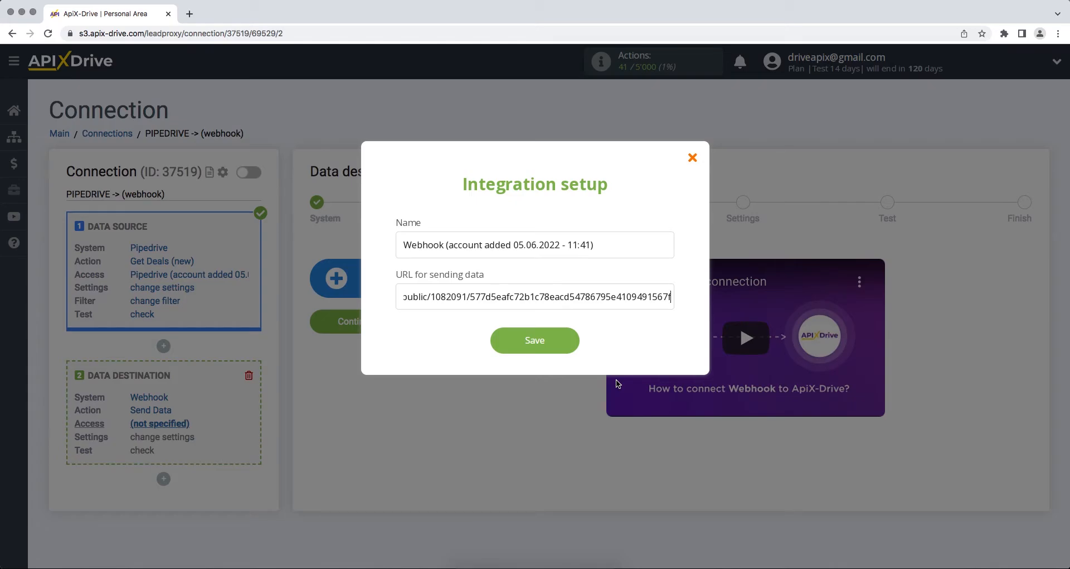
click(496, 339)
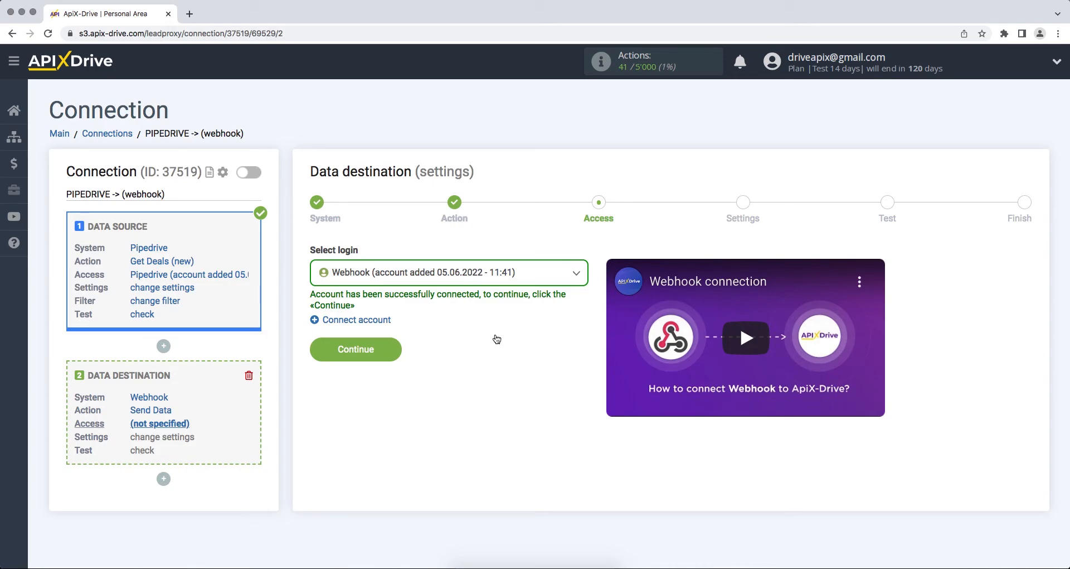
- Select the newly added Webhook account as the login and continue to the settings
click(498, 278)
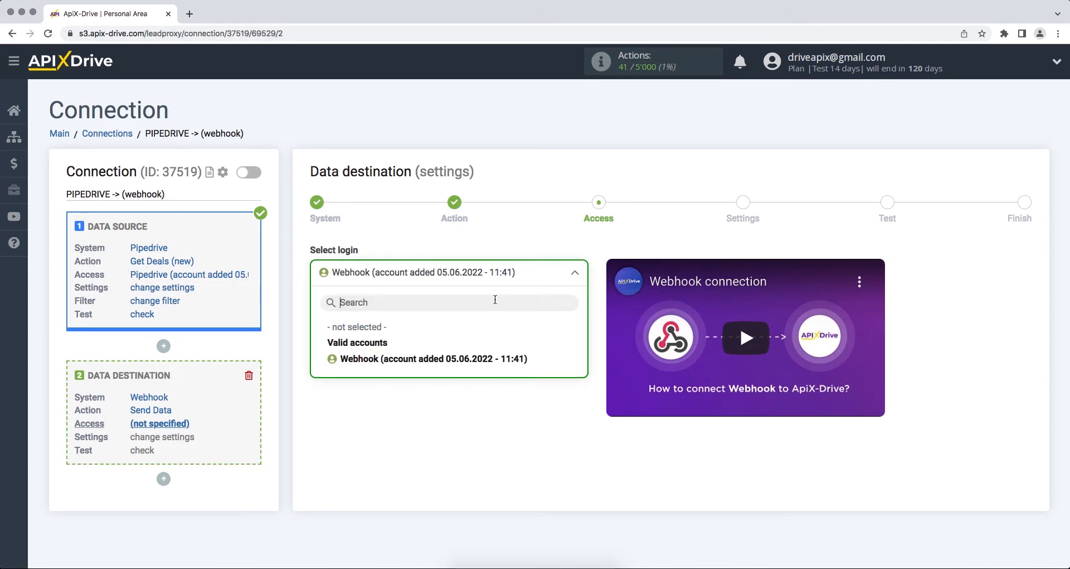
click(496, 358)
click(320, 354)
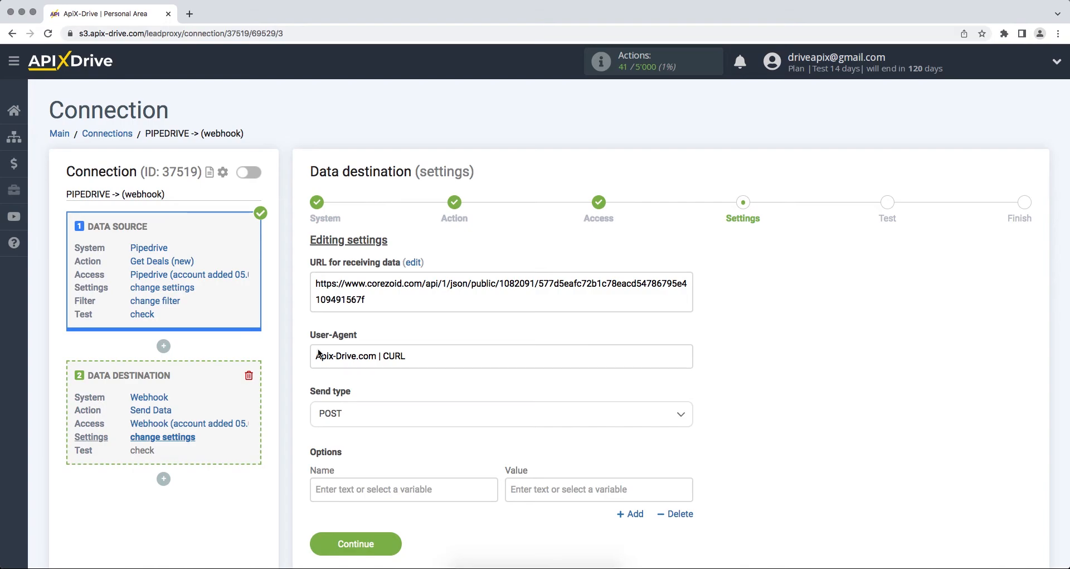
- Set the send type to POST json and add a Name option mapped to the Pipedrive contact person's Name
click(350, 419)
click(358, 484)
click(357, 488)
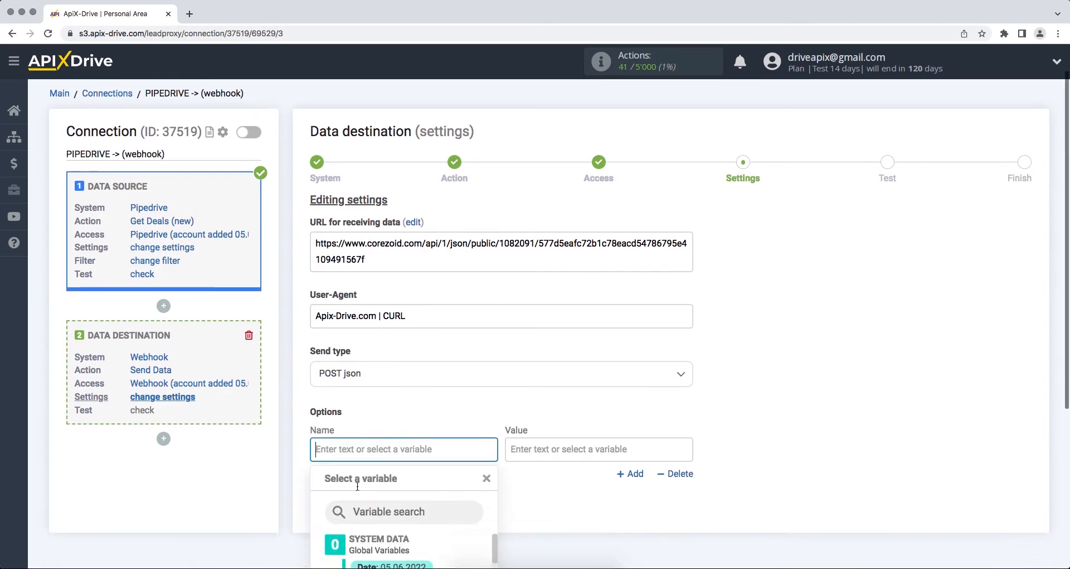
text(Name)
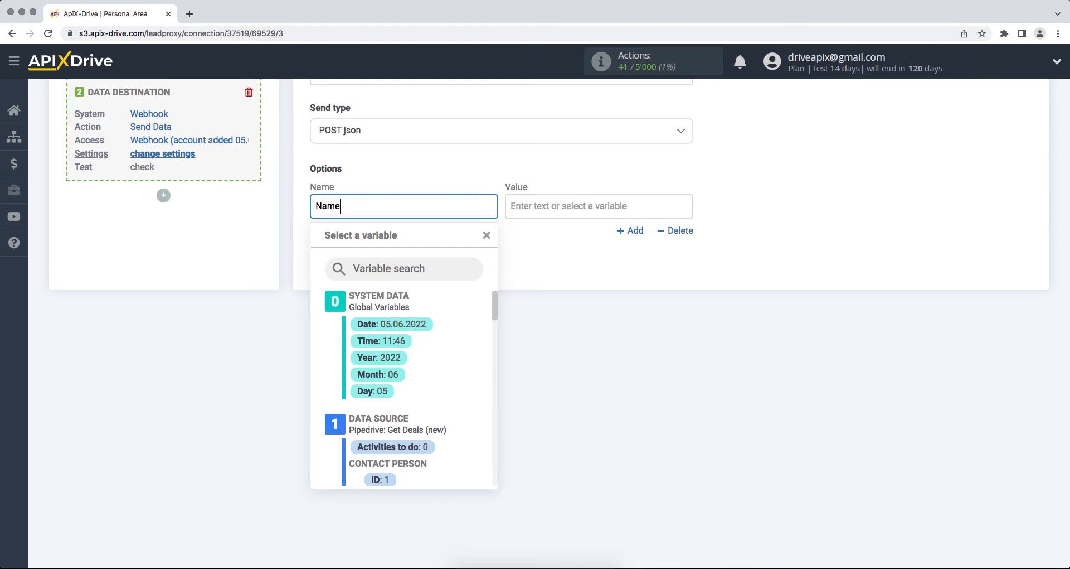
click(591, 211)
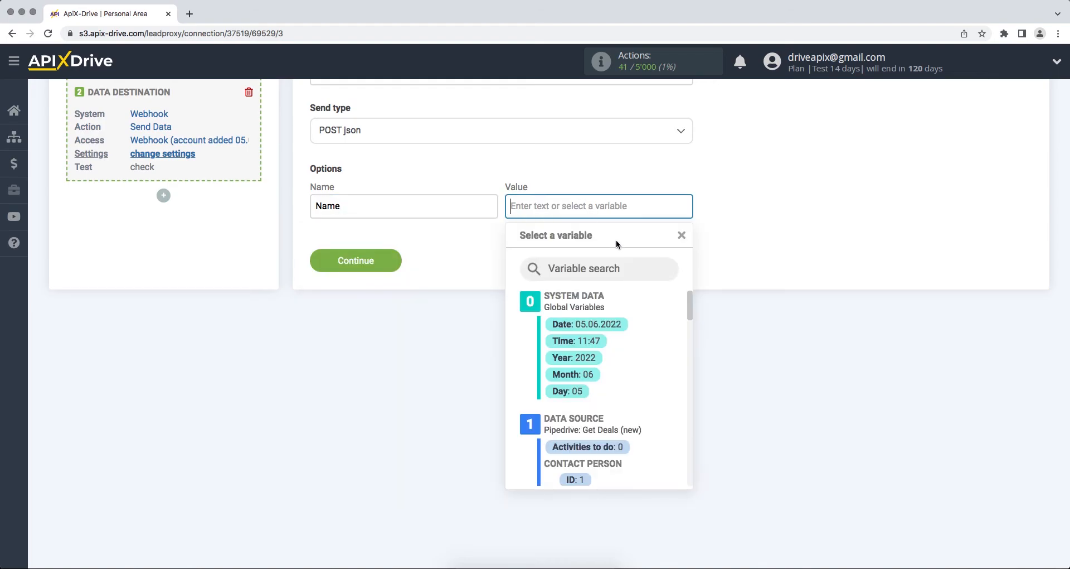
drag(687, 302, 688, 333)
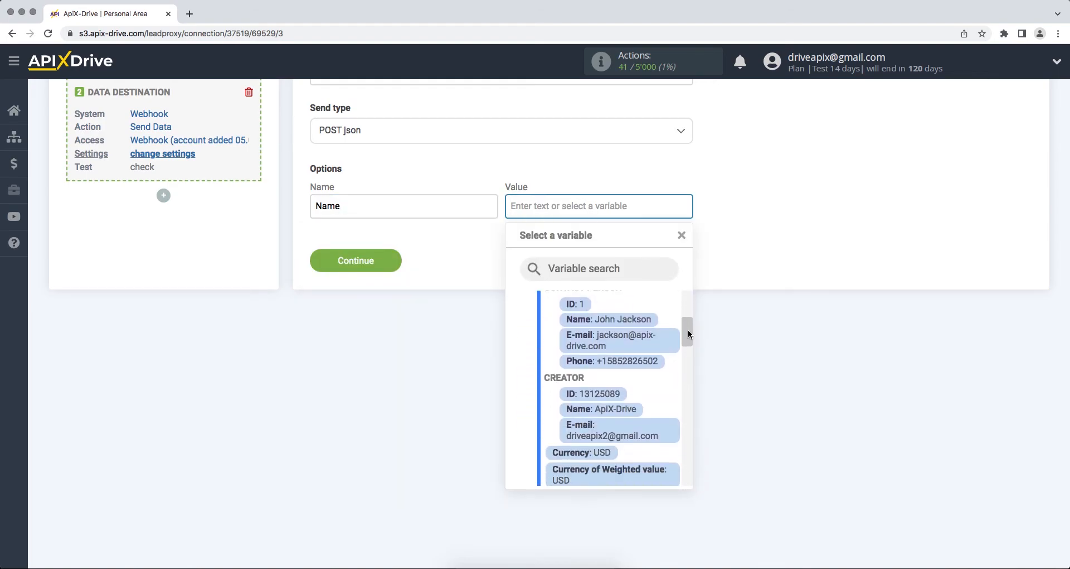
click(643, 320)
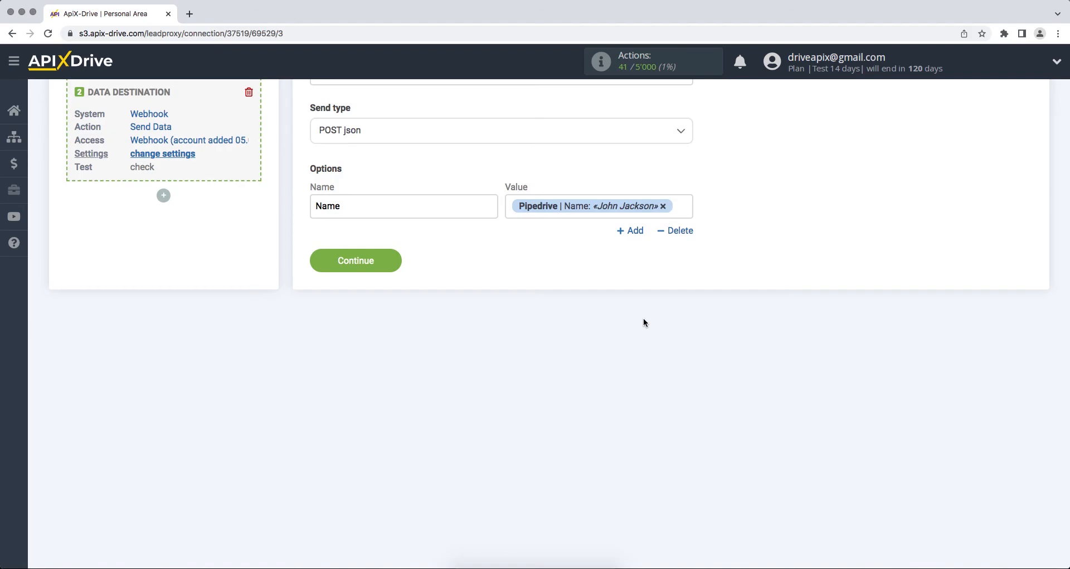
- Add an Email option mapped to the Pipedrive contact person's E-mail field
click(631, 231)
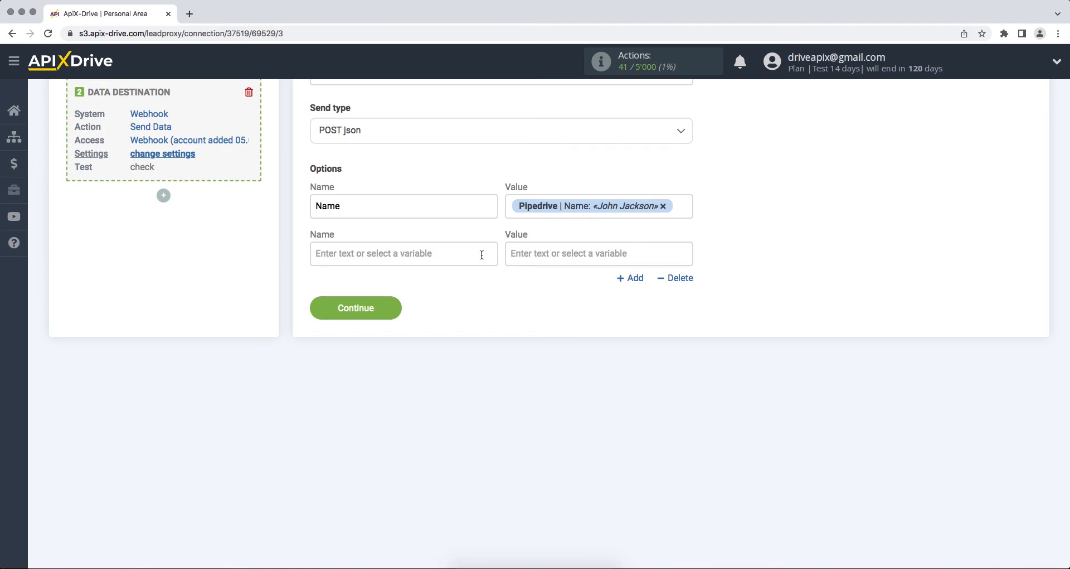
scroll(557, 251, down, 1)
click(391, 205)
text(Email)
click(552, 206)
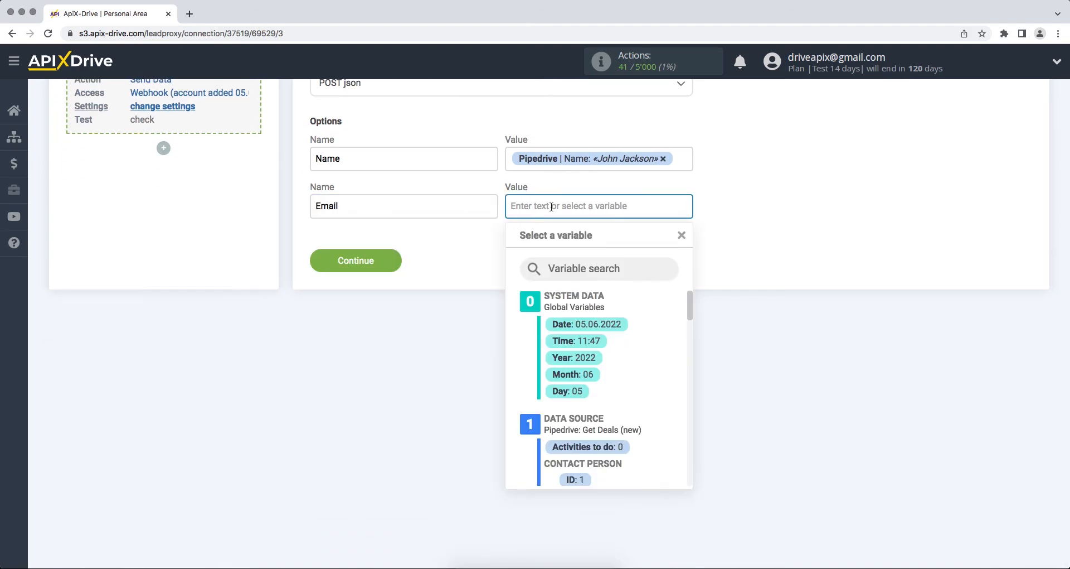
scroll(687, 318, down, 3)
click(649, 393)
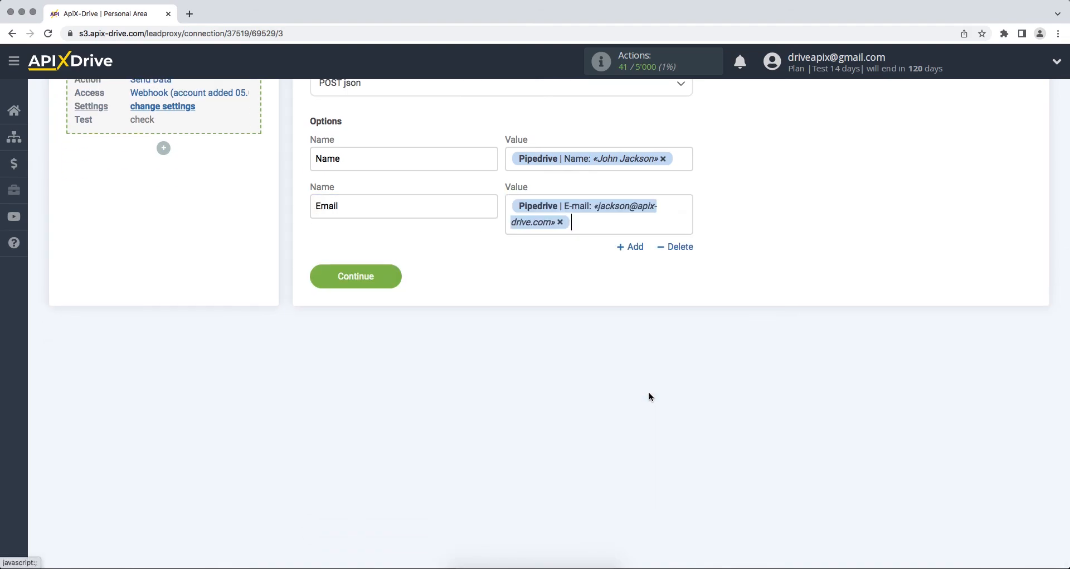
- Add a Phone option mapped to the Pipedrive contact person's Phone field
click(631, 246)
scroll(571, 254, down, 1)
click(391, 206)
text(Phone)
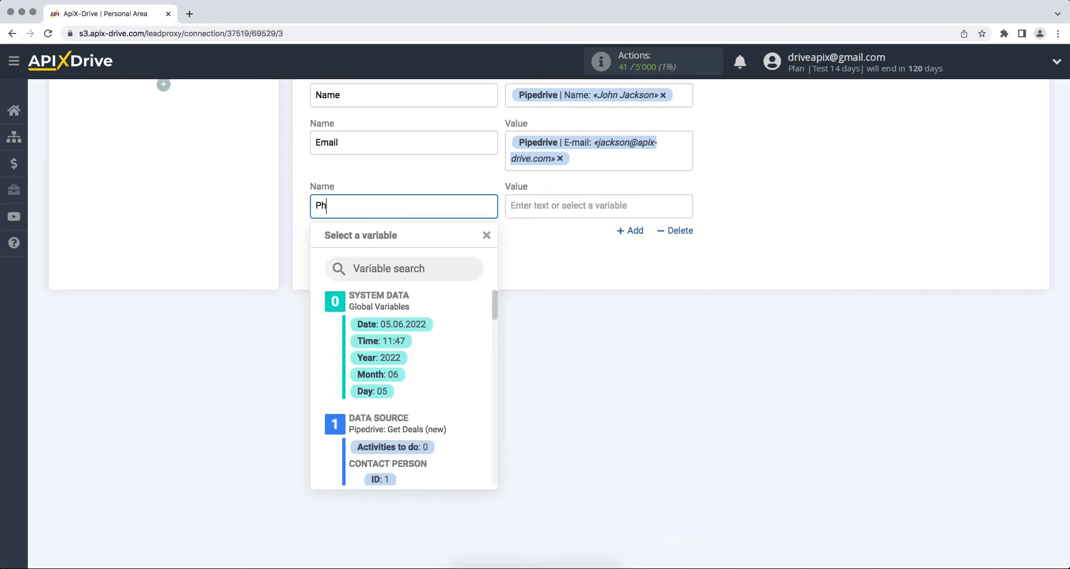
click(559, 210)
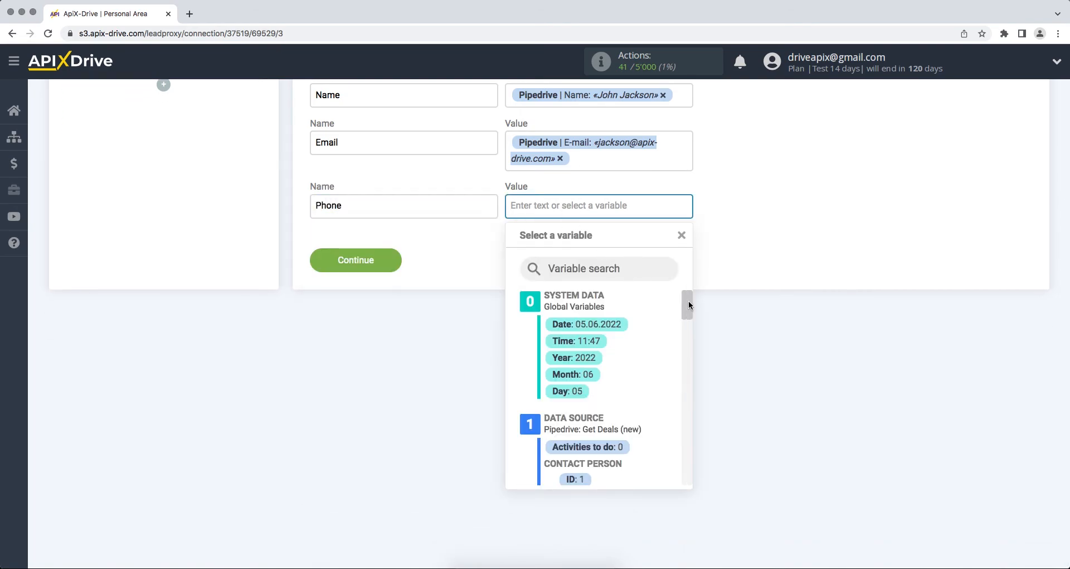
scroll(689, 312, down, 3)
click(641, 398)
- Add a Product option mapped to the Pipedrive deal's Title field
click(629, 230)
scroll(624, 227, down, 1)
click(390, 206)
text(Prod)
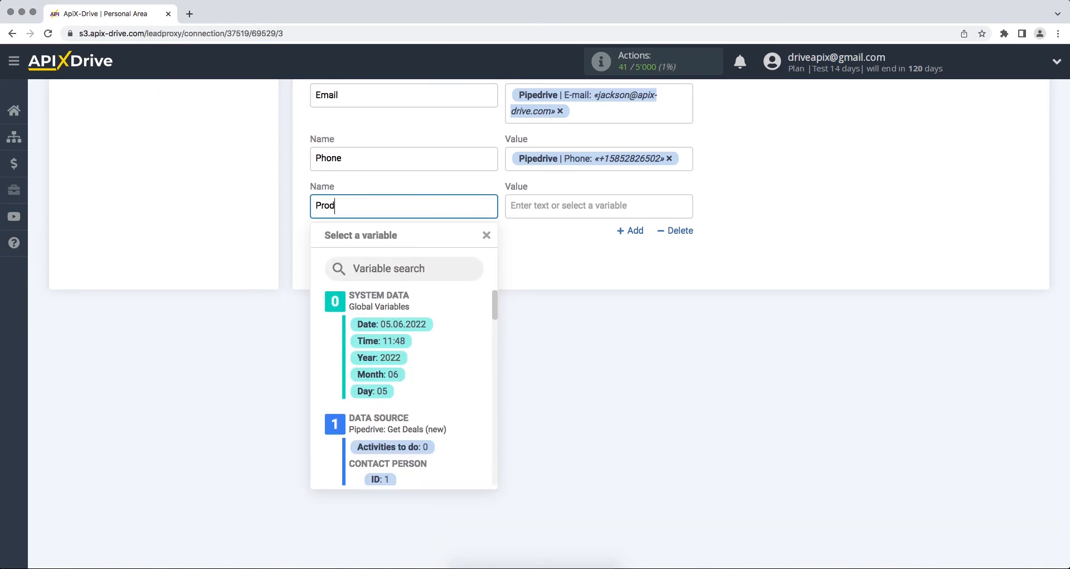
text(uct)
click(588, 206)
drag(687, 304, 693, 453)
click(656, 322)
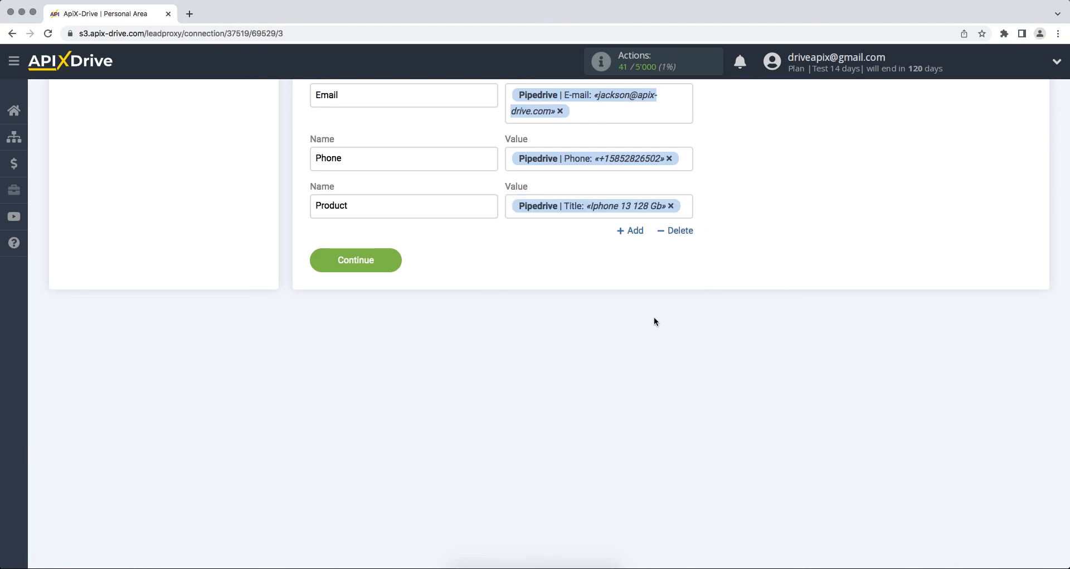
- Save the destination settings and send test data to the Webhook
click(313, 268)
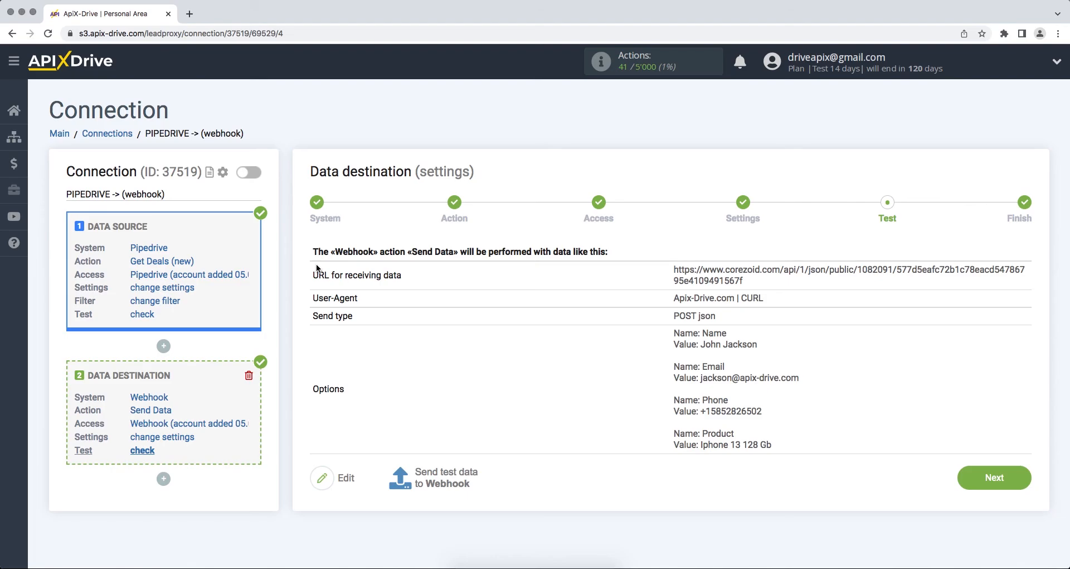
click(429, 474)
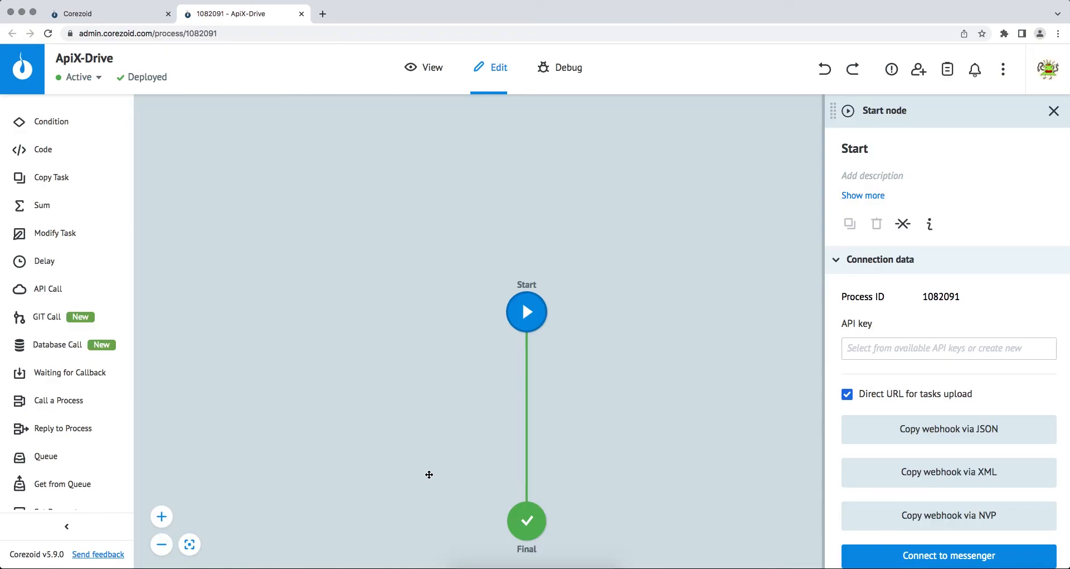
- Open the Corezoid process view and inspect the task received at the Final node
click(427, 68)
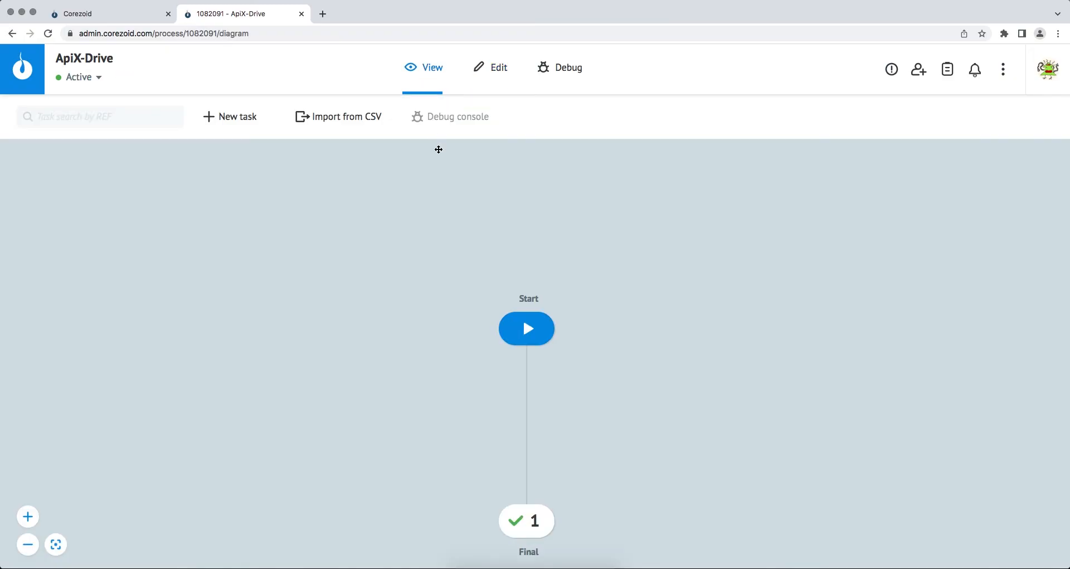
click(526, 523)
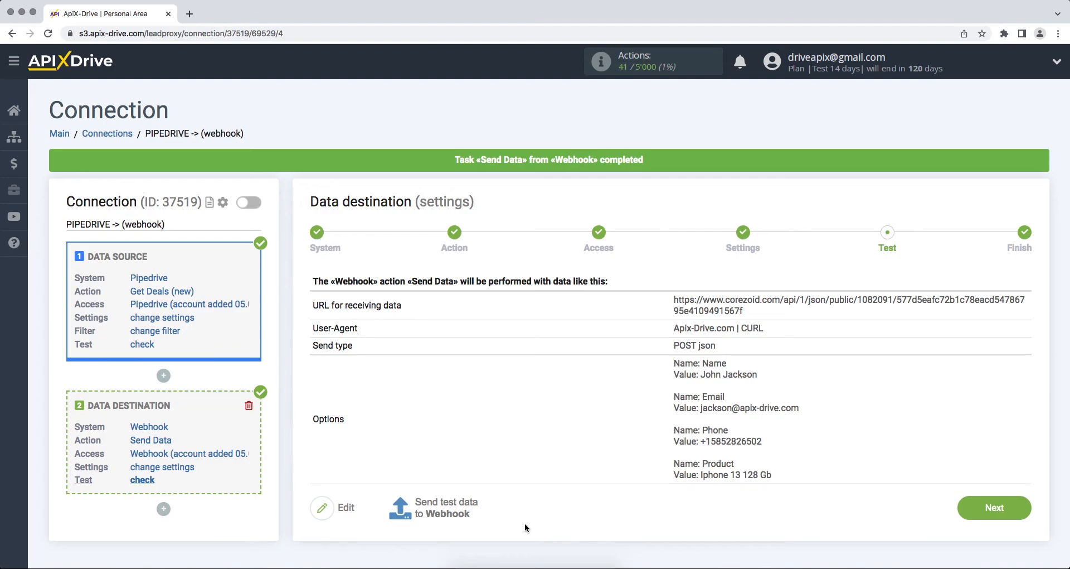
- Finish the destination setup and enable auto-update for the connection
click(982, 514)
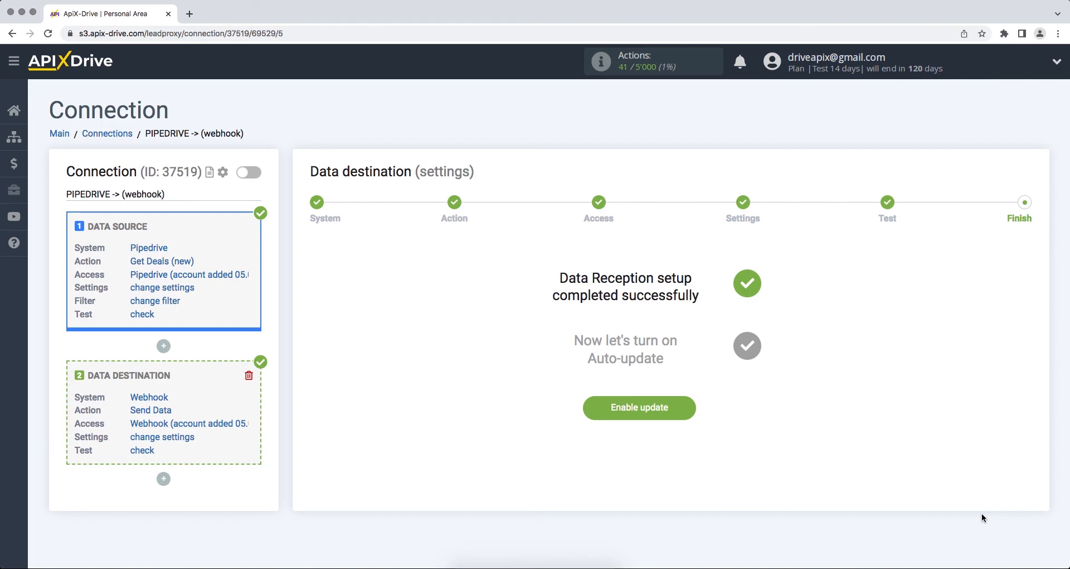
click(594, 414)
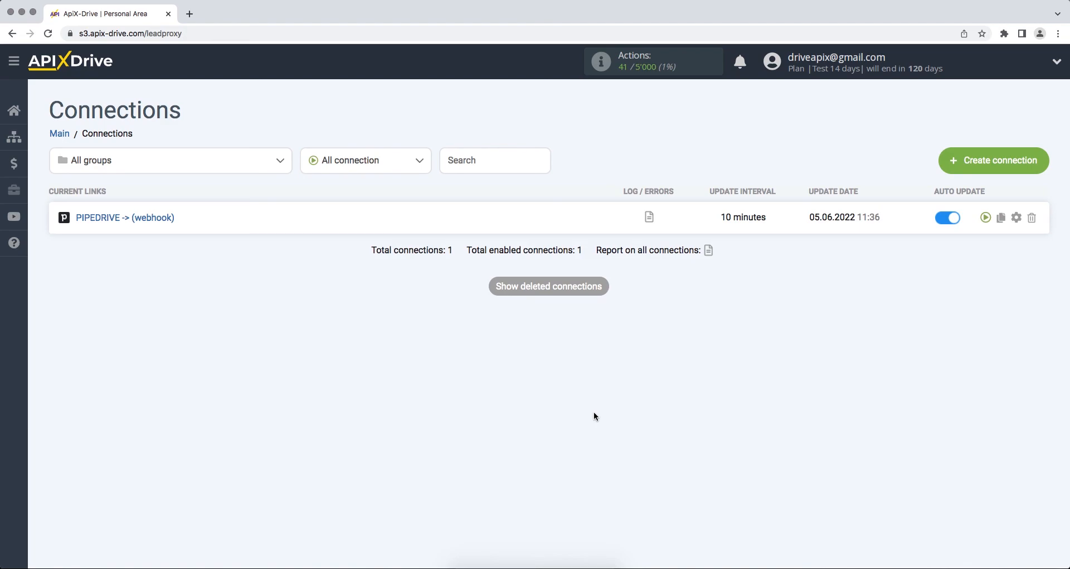
- Set the connection's update interval to 5 minutes and save
click(1017, 216)
click(667, 320)
click(667, 310)
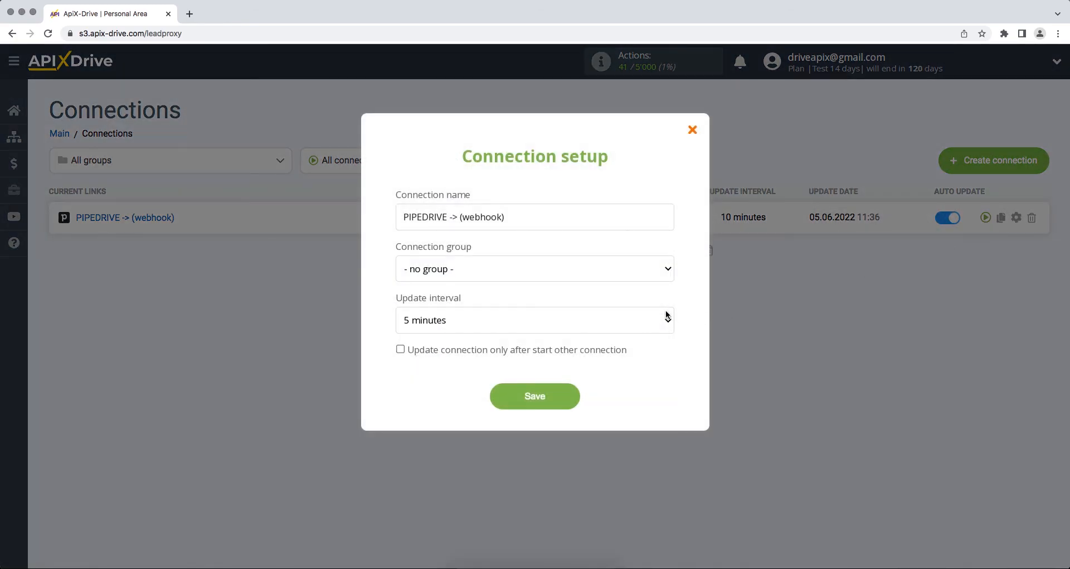
click(506, 402)
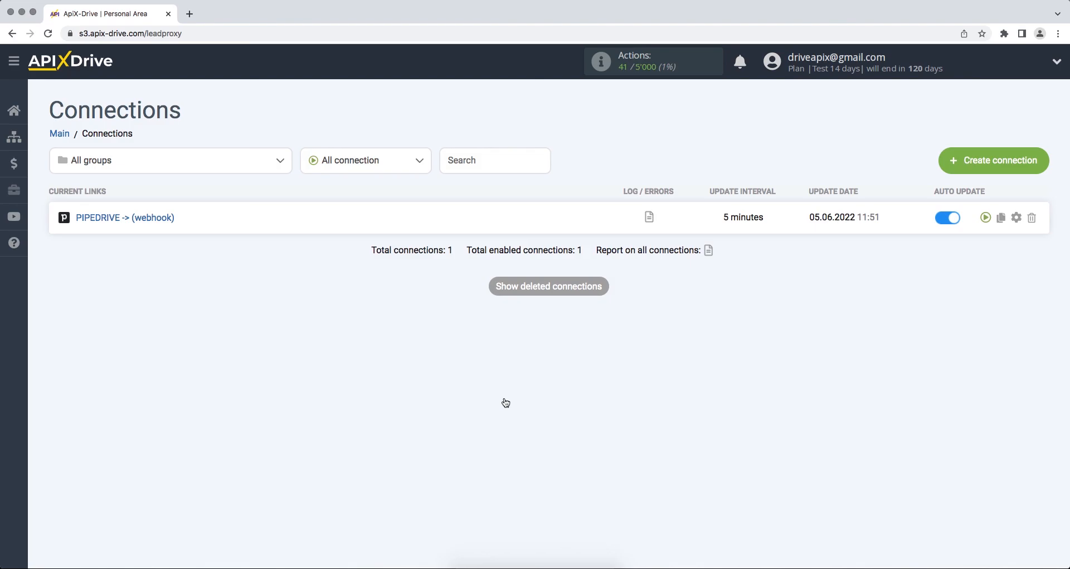